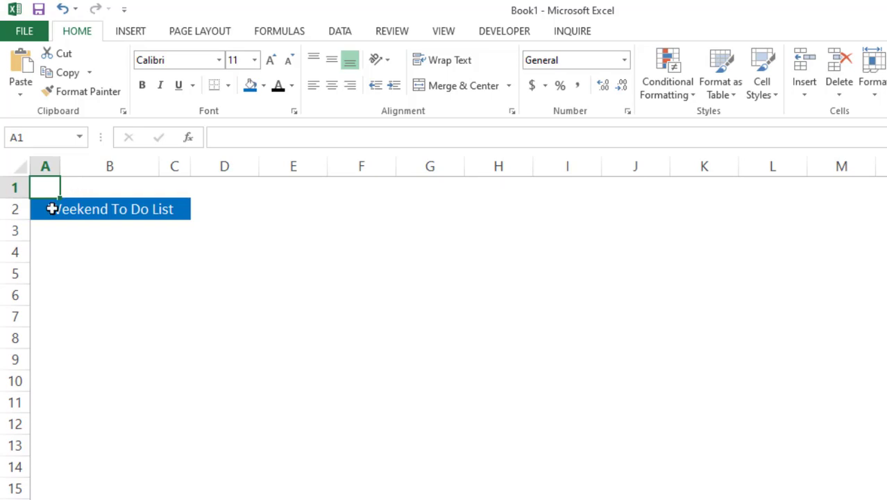
Draw a check box form control just below the Weekend To Do List heading, across columns A and B around row 4
{"action": "left_click", "coordinate": [46, 238]}
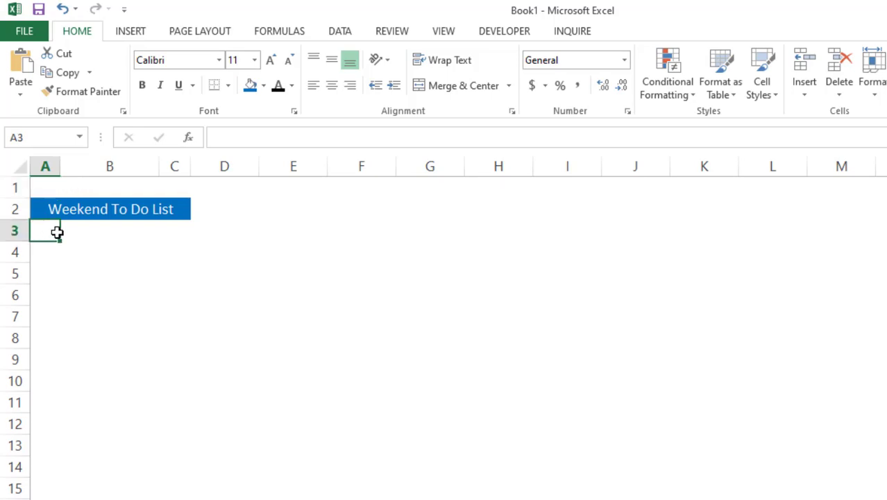
{"action": "left_click", "coordinate": [502, 34]}
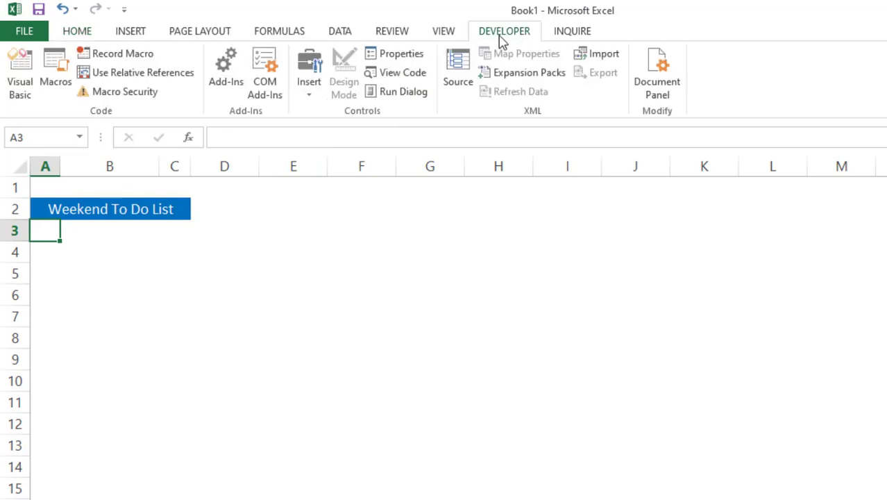
{"action": "left_click", "coordinate": [316, 97]}
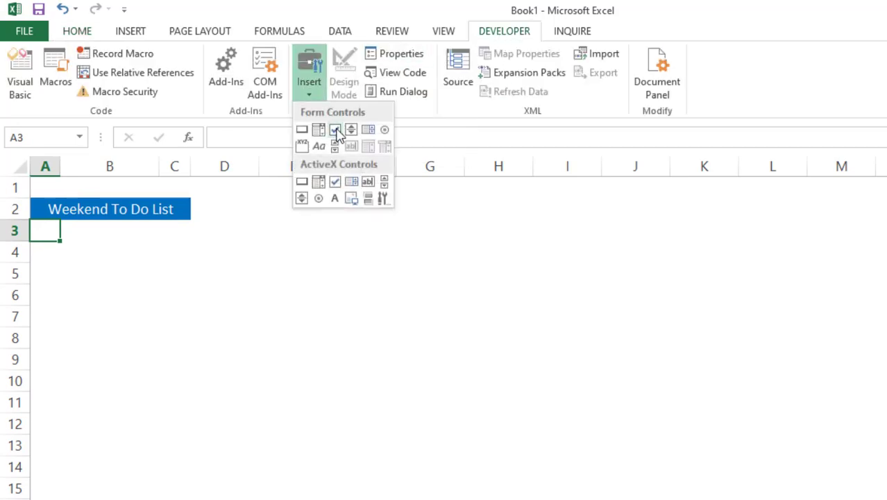
{"action": "left_click", "coordinate": [336, 132]}
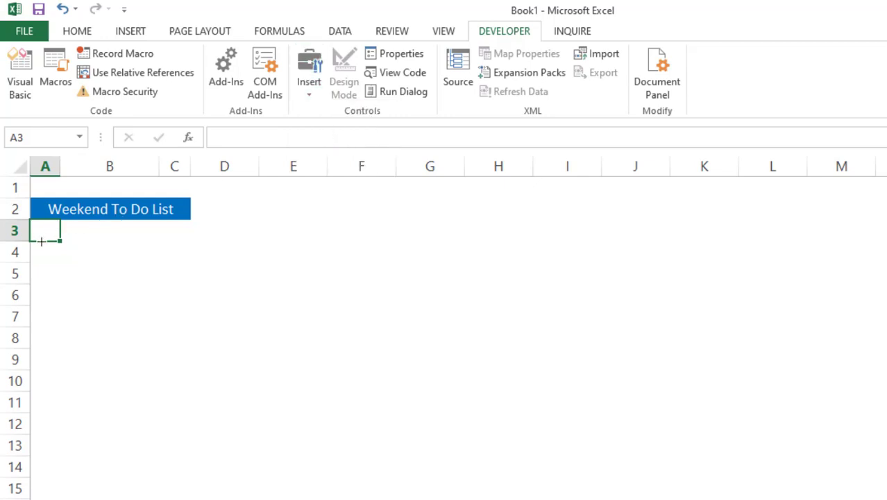
{"action": "mouse_move", "coordinate": [41, 242]}
{"action": "left_mouse_down"}
{"action": "mouse_move", "coordinate": [93, 257]}
{"action": "mouse_move", "coordinate": [162, 259]}
{"action": "mouse_move", "coordinate": [134, 258]}
{"action": "mouse_move", "coordinate": [153, 258]}
{"action": "left_mouse_up"}
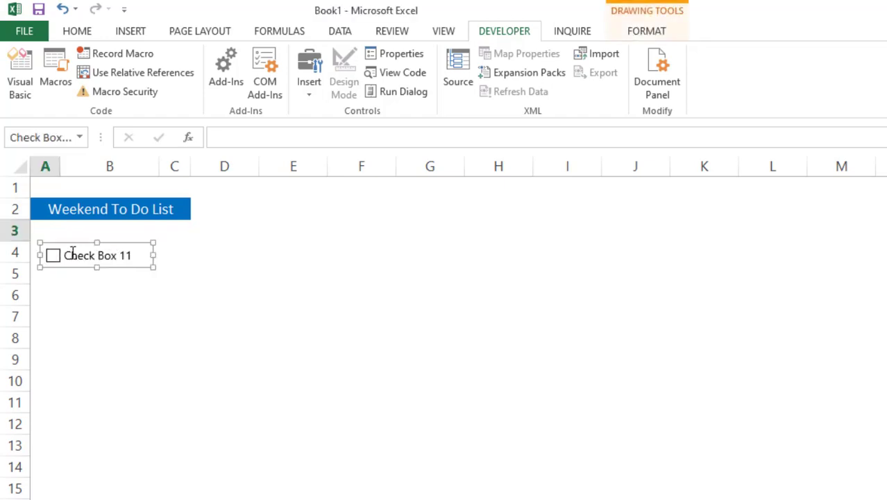
Label the new check box Task 1 with space before the text, and reduce its height to fit row 4
{"action": "left_click", "coordinate": [68, 254]}
{"action": "left_click_drag", "start_coordinate": [68, 254], "coordinate": [138, 256]}
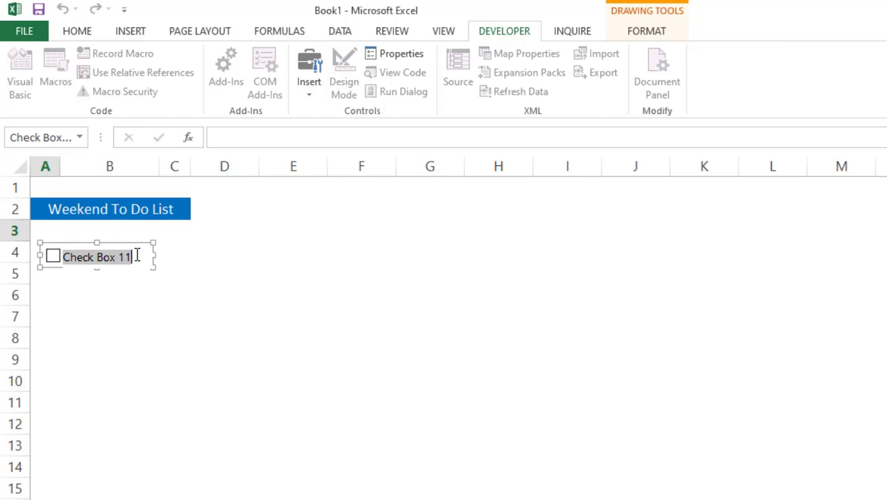
{"action": "type", "text": "Task 1"}
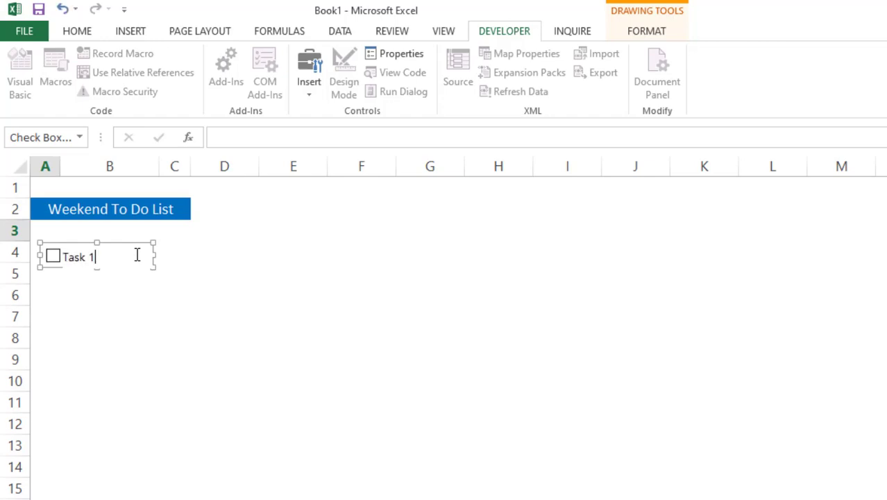
{"action": "key", "text": "Home"}
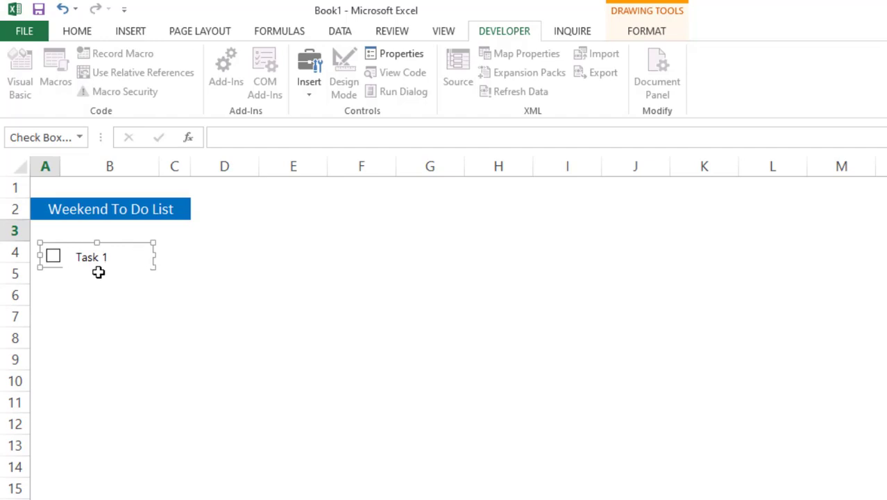
{"action": "left_click_drag", "start_coordinate": [96, 268], "coordinate": [94, 262]}
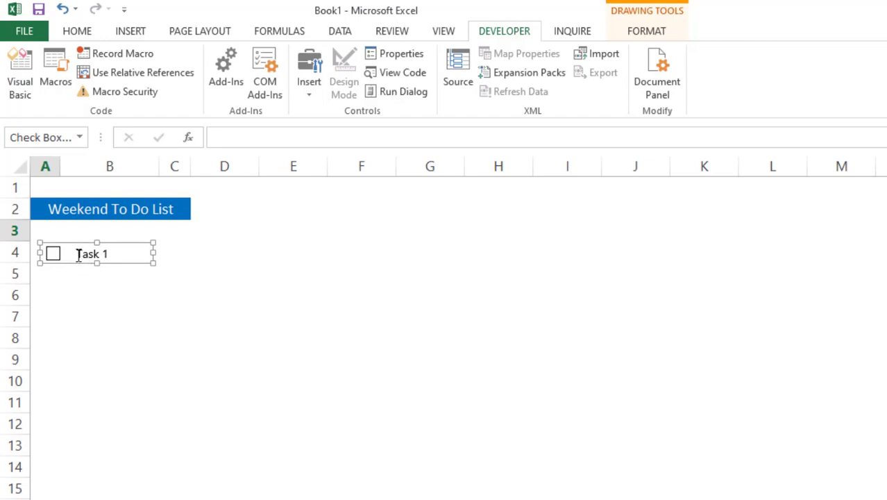
Copy the Task 1 check box and paste a duplicate into each of rows 5 to 8
{"action": "right_click", "coordinate": [78, 254]}
{"action": "left_click", "coordinate": [114, 285]}
{"action": "left_click", "coordinate": [54, 276]}
{"action": "key", "text": "ctrl+v"}
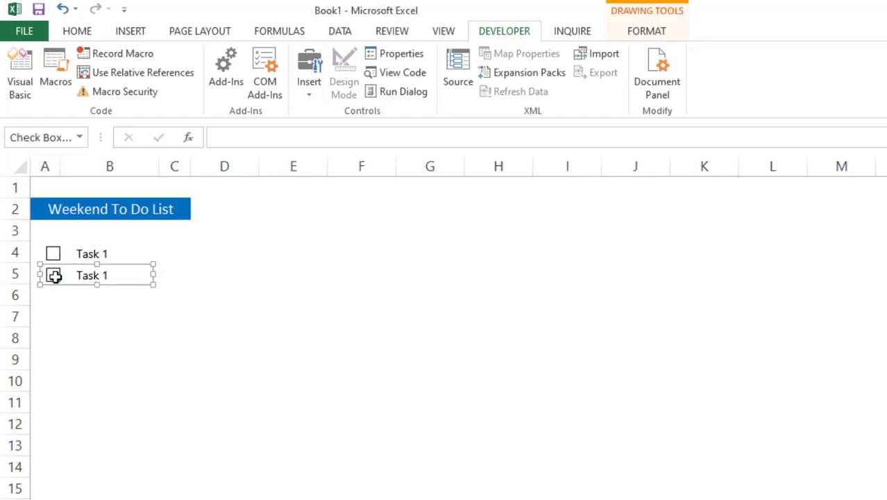
{"action": "left_click", "coordinate": [43, 298]}
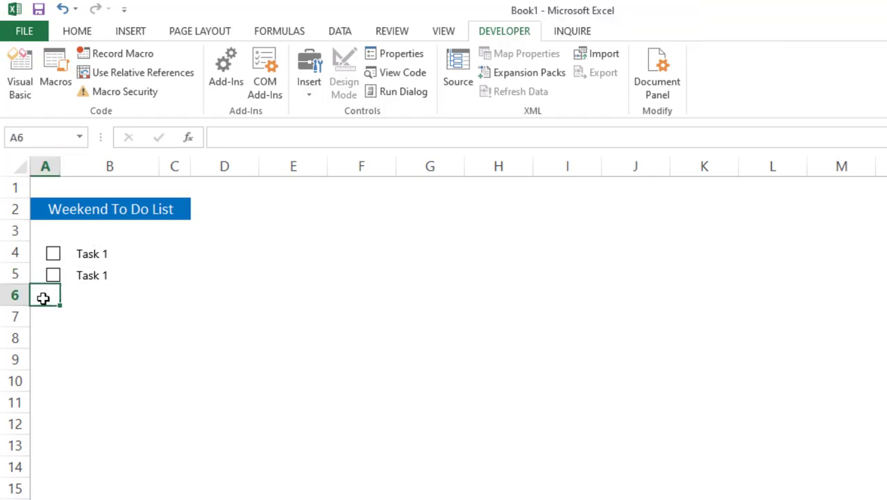
{"action": "key", "text": "ctrl+v"}
{"action": "left_click", "coordinate": [43, 318]}
{"action": "key", "text": "ctrl+v"}
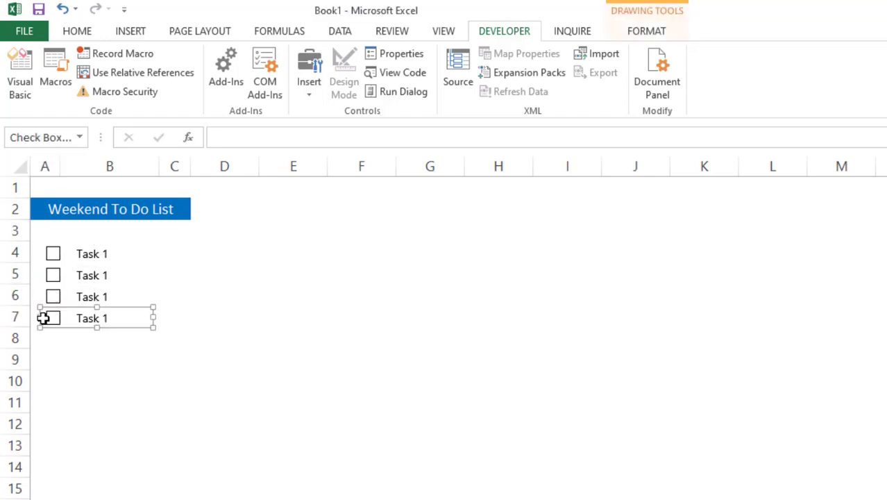
{"action": "left_click", "coordinate": [43, 340]}
{"action": "key", "text": "ctrl+v"}
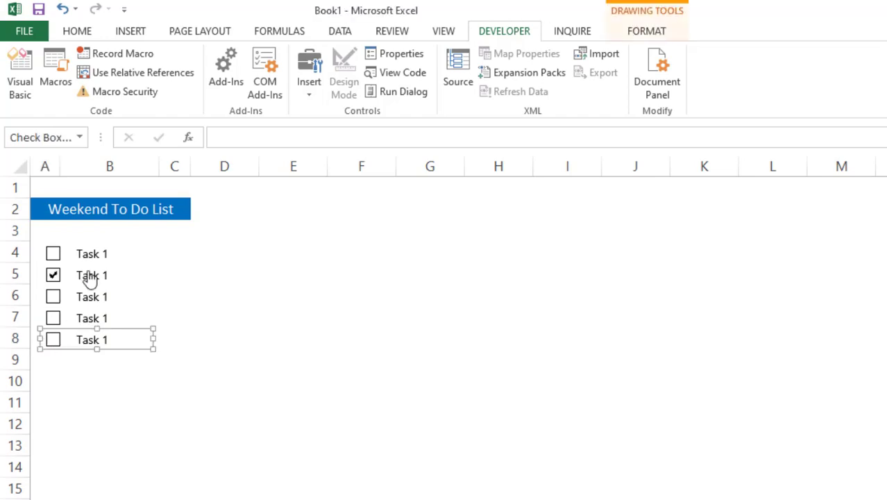
Change the label of the check box in row 5 to Task 2
{"action": "left_click", "coordinate": [91, 277]}
{"action": "right_click", "coordinate": [90, 277]}
{"action": "left_click", "coordinate": [126, 336]}
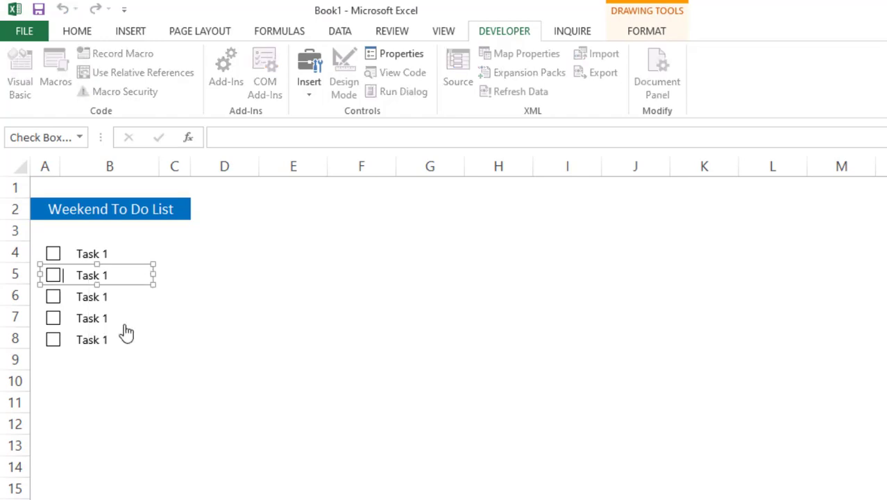
{"action": "key", "text": "BackSpace"}
{"action": "type", "text": "2"}
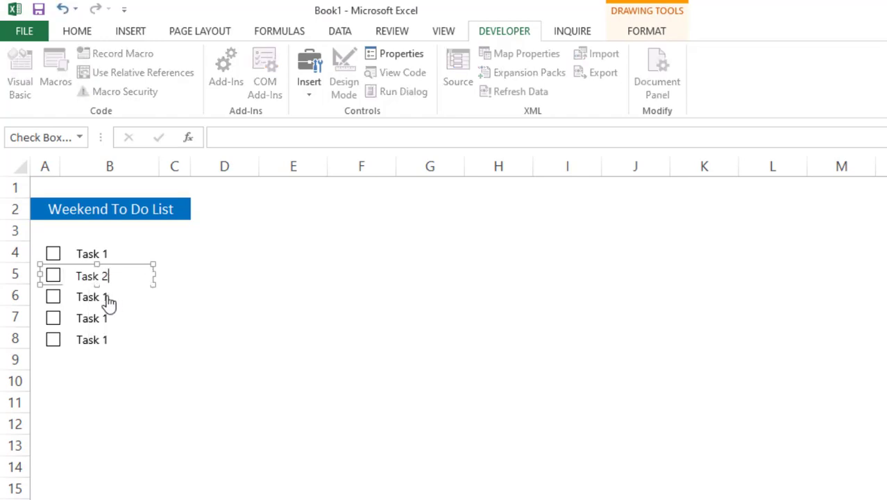
Change the label of the check box in row 6 to Task 3
{"action": "right_click", "coordinate": [109, 297]}
{"action": "left_click", "coordinate": [156, 369]}
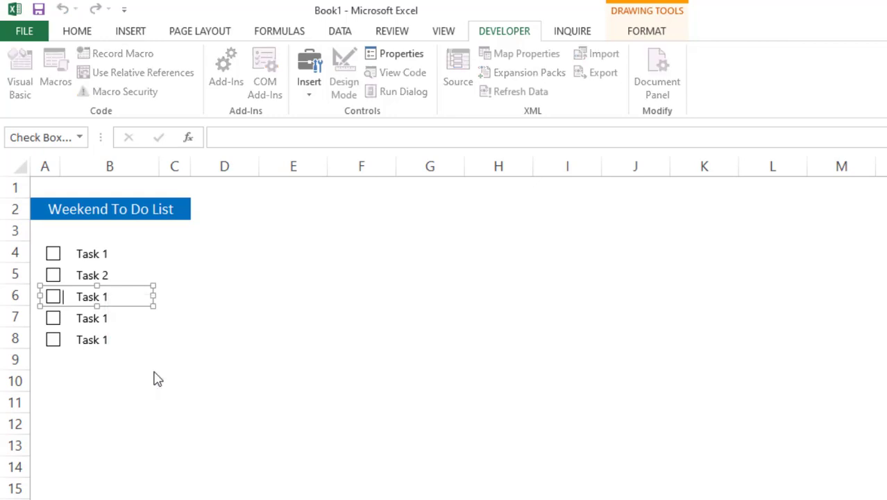
{"action": "key", "text": "shift+Right"}
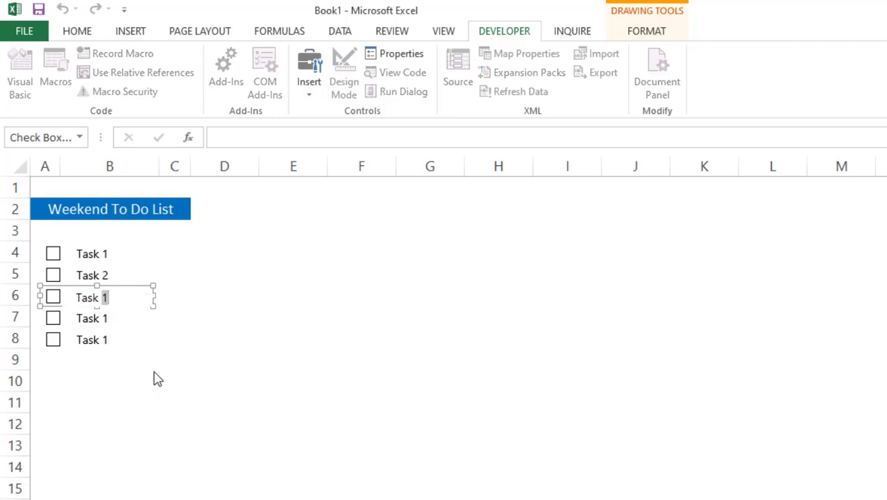
{"action": "type", "text": "3"}
Change the label of the check box in row 7 to Task 4
{"action": "left_click", "coordinate": [99, 318]}
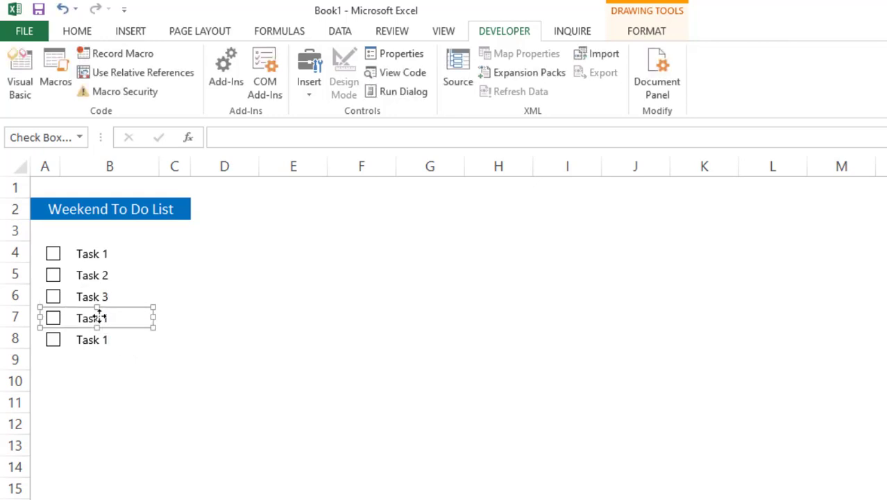
{"action": "left_click", "coordinate": [105, 317]}
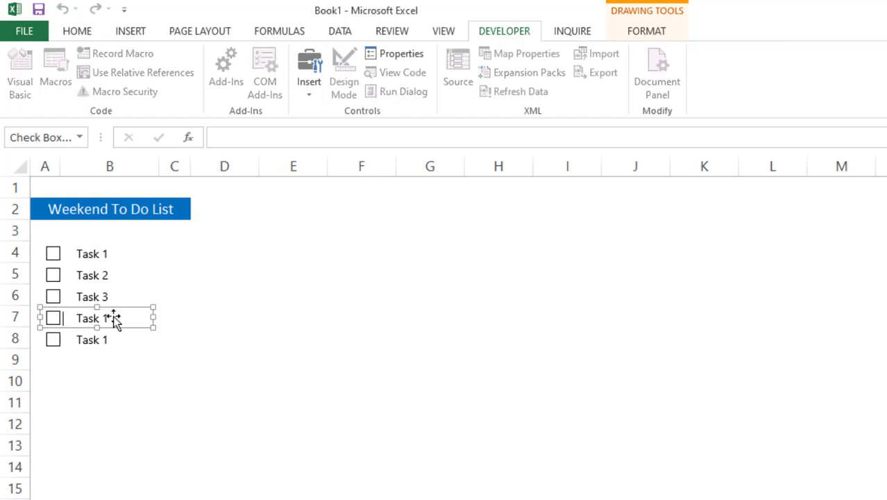
{"action": "key", "text": "shift+Right"}
{"action": "type", "text": "4"}
Change the label of the check box in row 8 to Task 5 and deselect it
{"action": "left_click", "coordinate": [105, 339]}
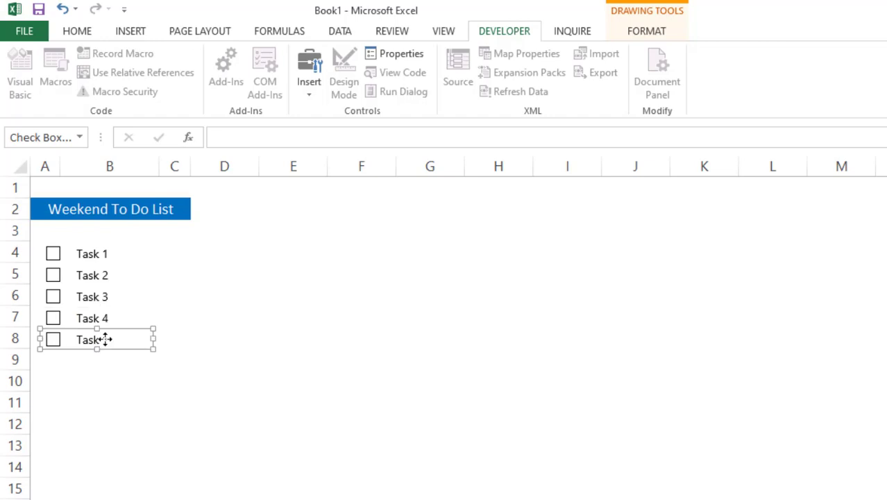
{"action": "left_click", "coordinate": [106, 339]}
{"action": "key", "text": "shift+Right"}
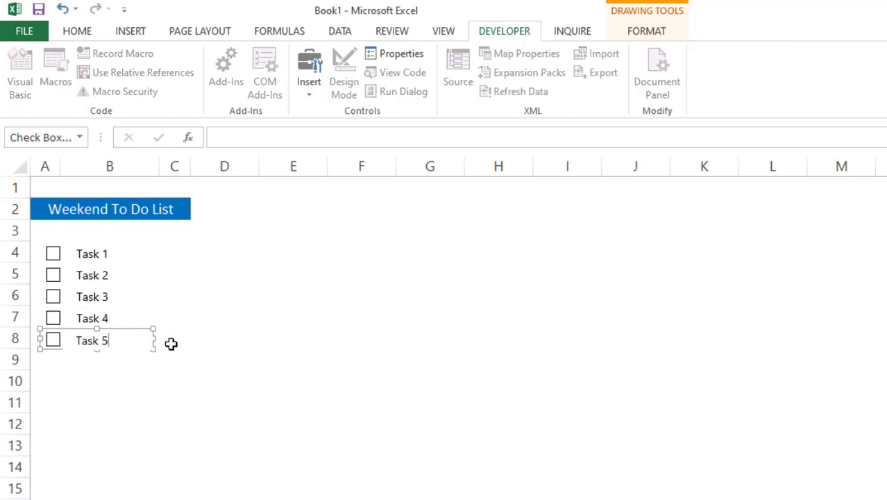
{"action": "left_click", "coordinate": [171, 342]}
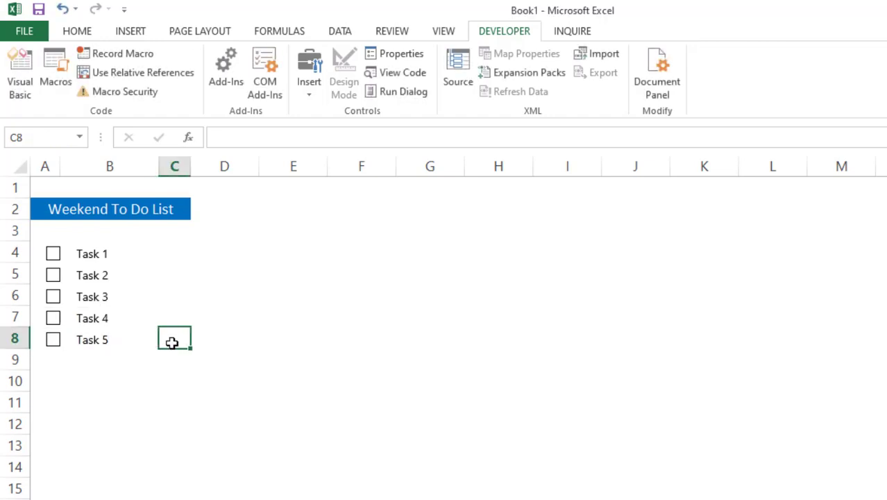
Link the Task 1 check box to cell C4 and widen column C to fit the linked value
{"action": "right_click", "coordinate": [83, 258]}
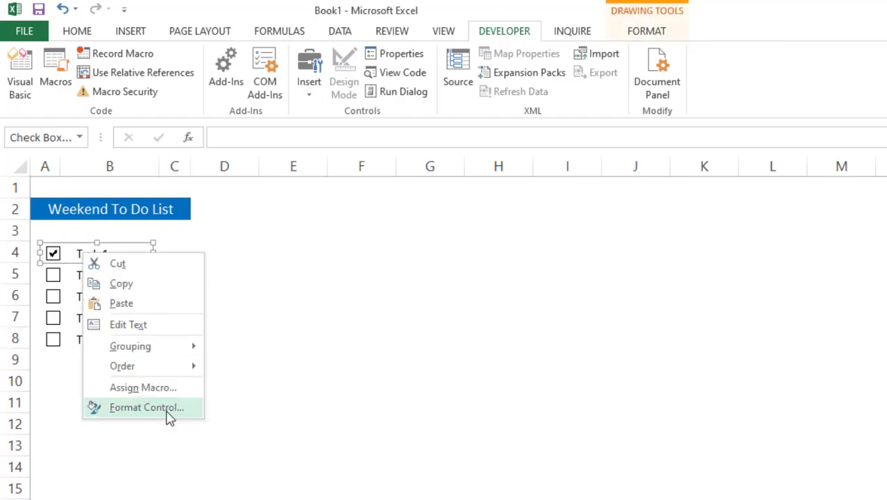
{"action": "left_click", "coordinate": [179, 414]}
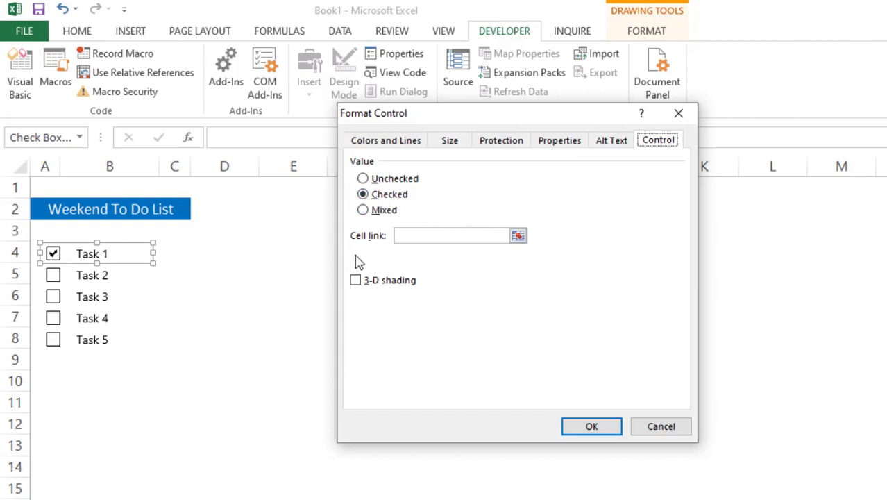
{"action": "left_click", "coordinate": [493, 235]}
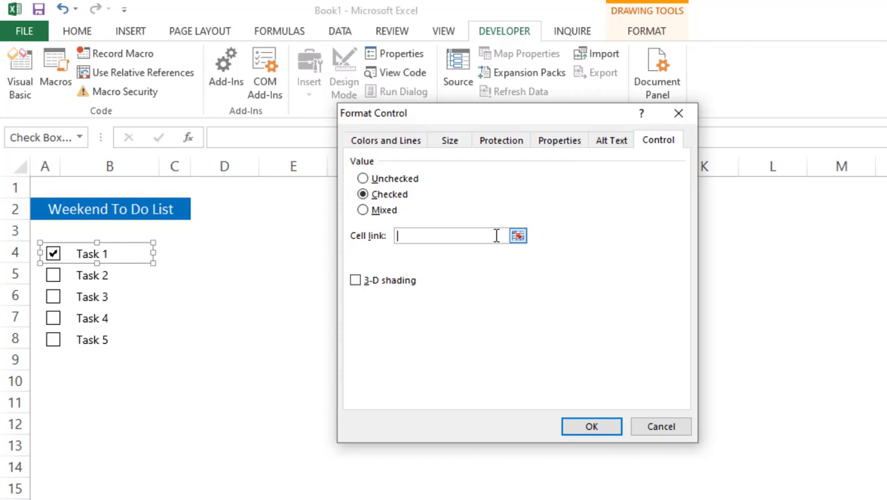
{"action": "left_click", "coordinate": [175, 250]}
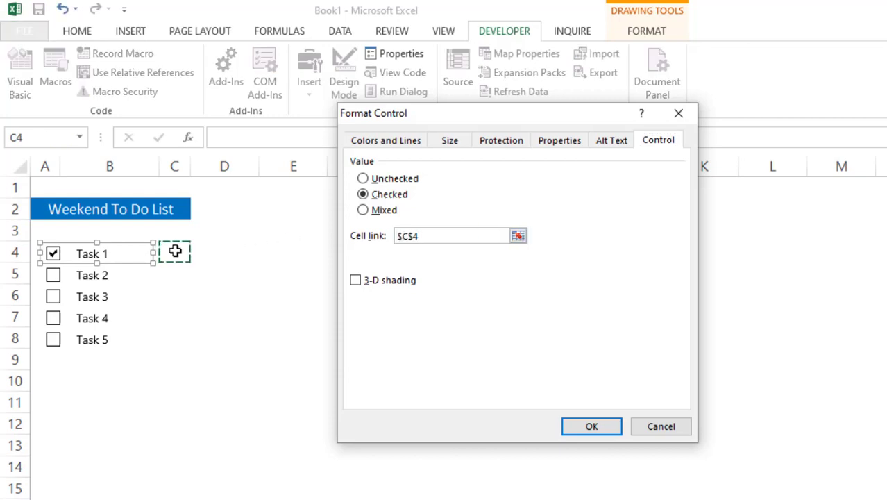
{"action": "left_click", "coordinate": [576, 428]}
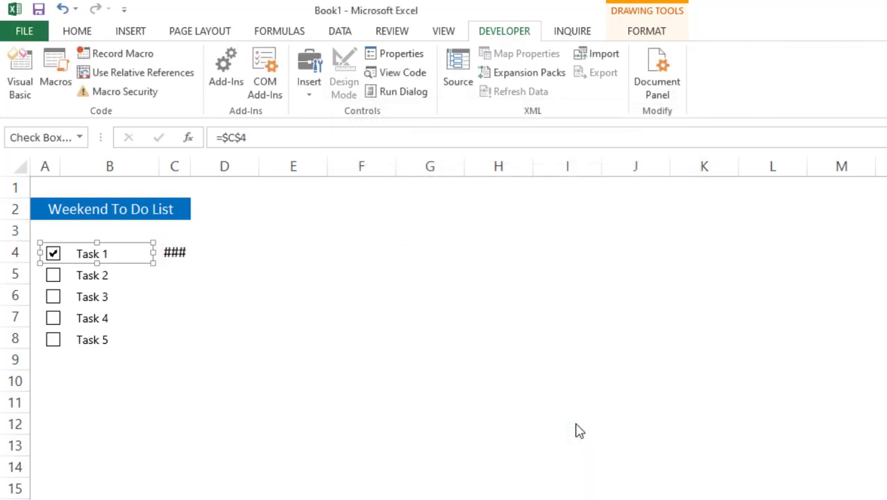
{"action": "left_click_drag", "start_coordinate": [192, 166], "coordinate": [211, 167]}
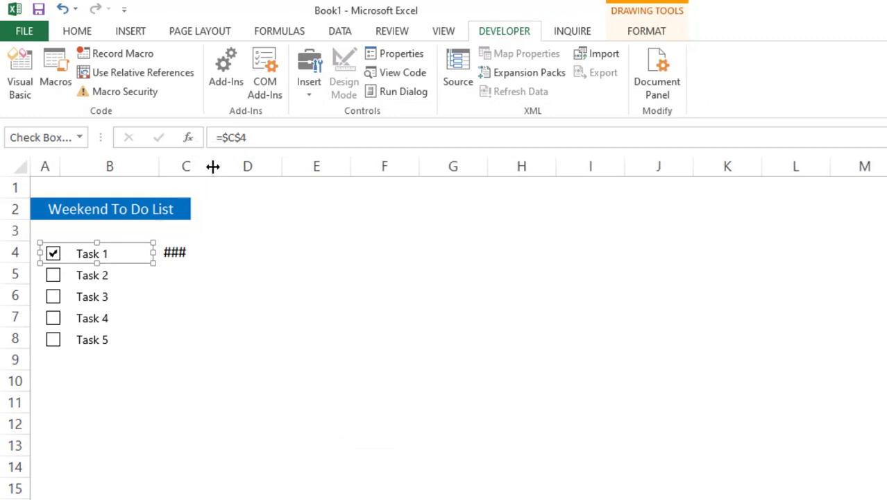
Link the Task 2 check box to cell C5, and uncheck Task 1 to test its link
{"action": "right_click", "coordinate": [86, 280]}
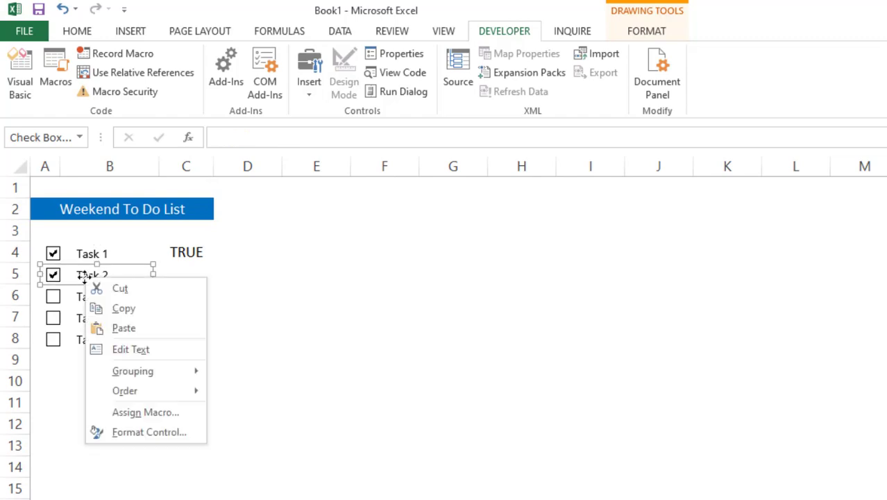
{"action": "left_click", "coordinate": [167, 434]}
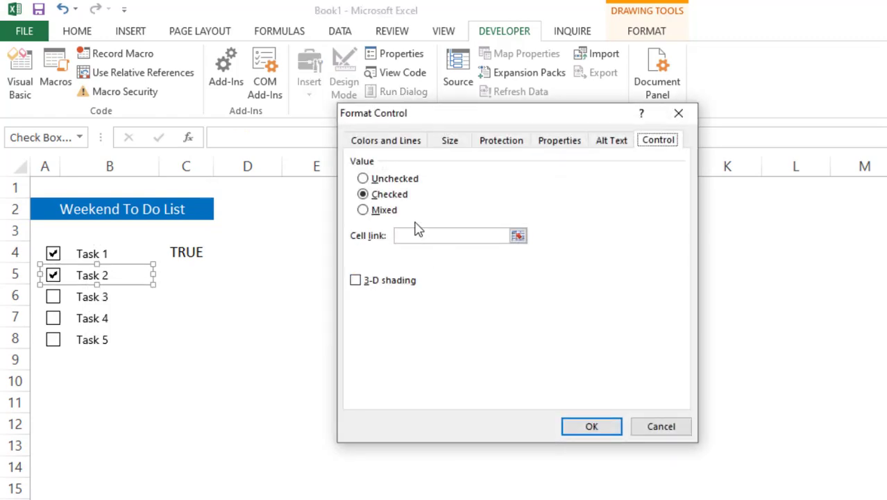
{"action": "left_click", "coordinate": [422, 236]}
{"action": "left_click", "coordinate": [181, 274]}
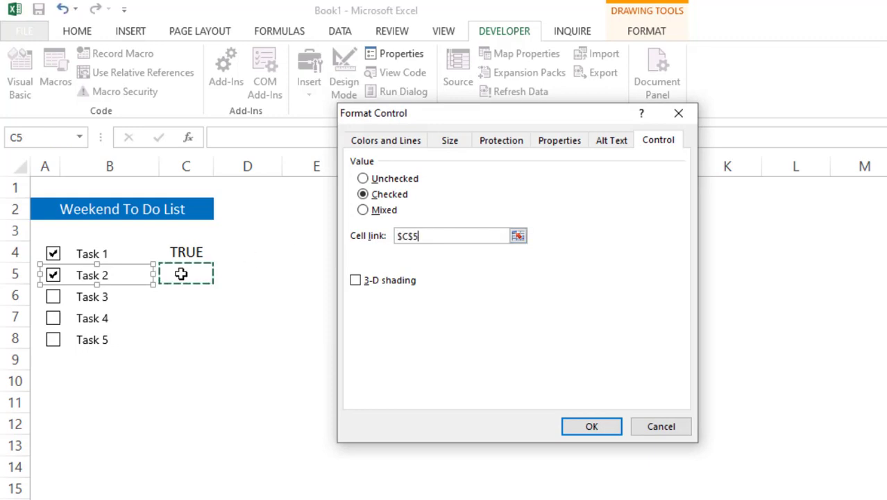
{"action": "left_click", "coordinate": [586, 424]}
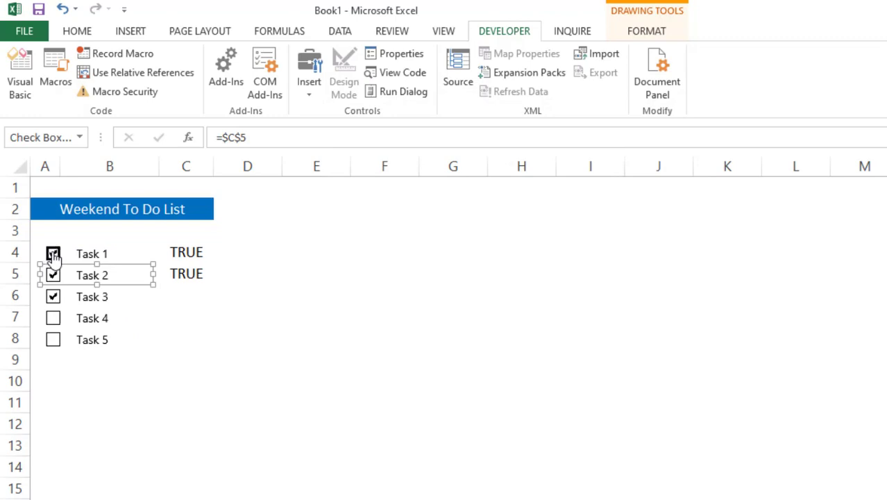
{"action": "left_click", "coordinate": [53, 254]}
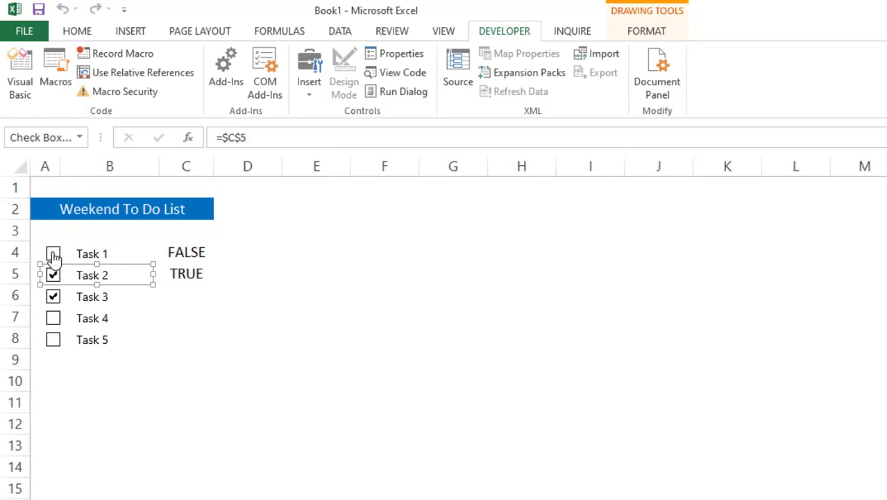
Link the Task 3 check box to cell C6
{"action": "right_click", "coordinate": [83, 298]}
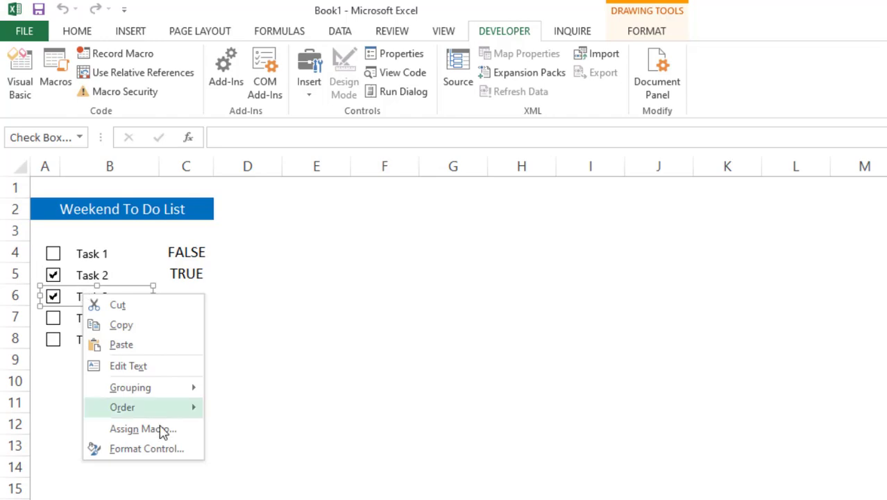
{"action": "left_click", "coordinate": [158, 453]}
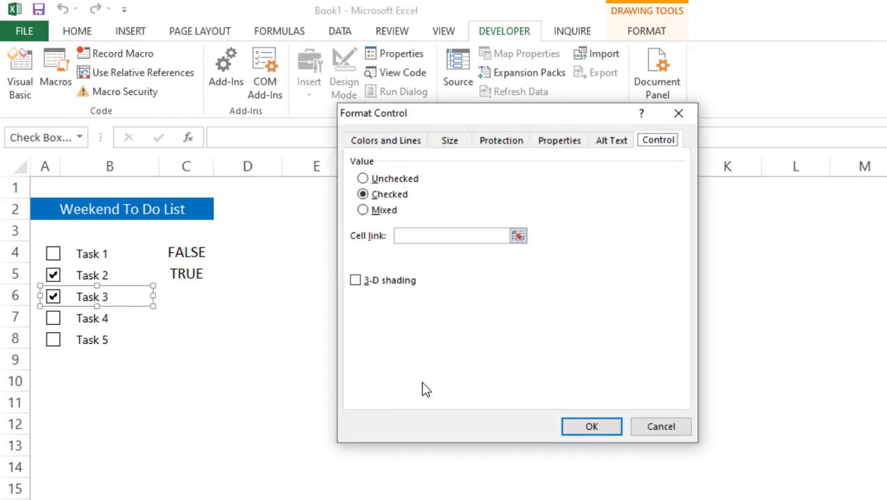
{"action": "left_click", "coordinate": [484, 235]}
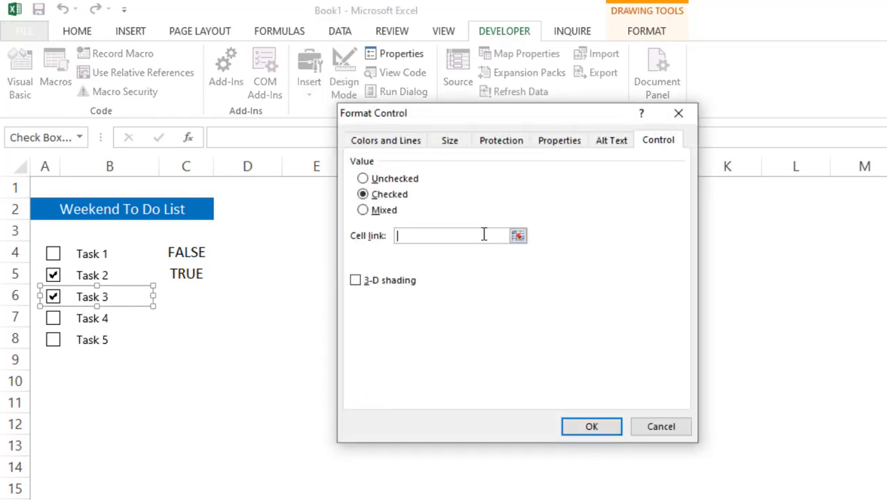
{"action": "left_click", "coordinate": [185, 295]}
{"action": "left_click", "coordinate": [594, 427]}
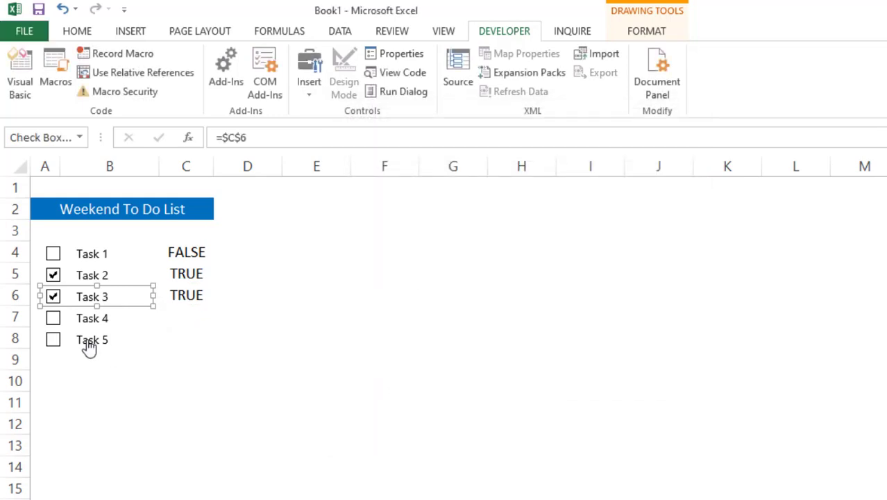
Check the Task 4 check box and link it to cell C7
{"action": "right_click", "coordinate": [91, 323]}
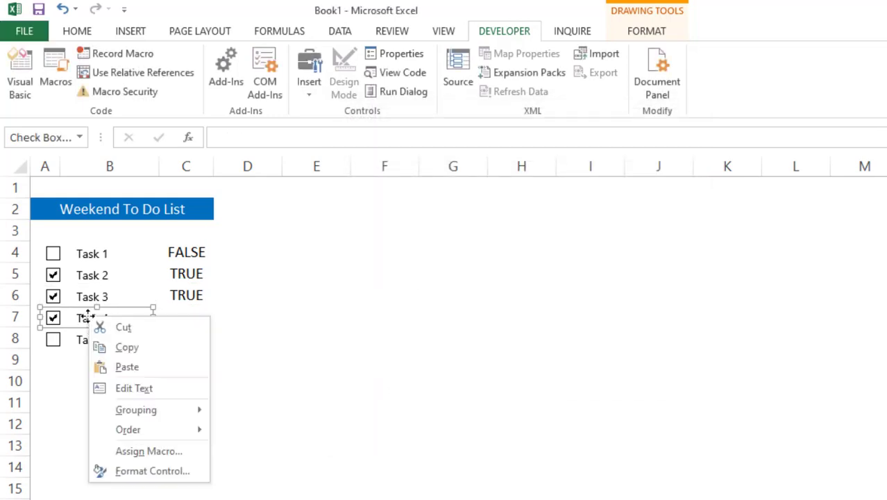
{"action": "left_click", "coordinate": [170, 469]}
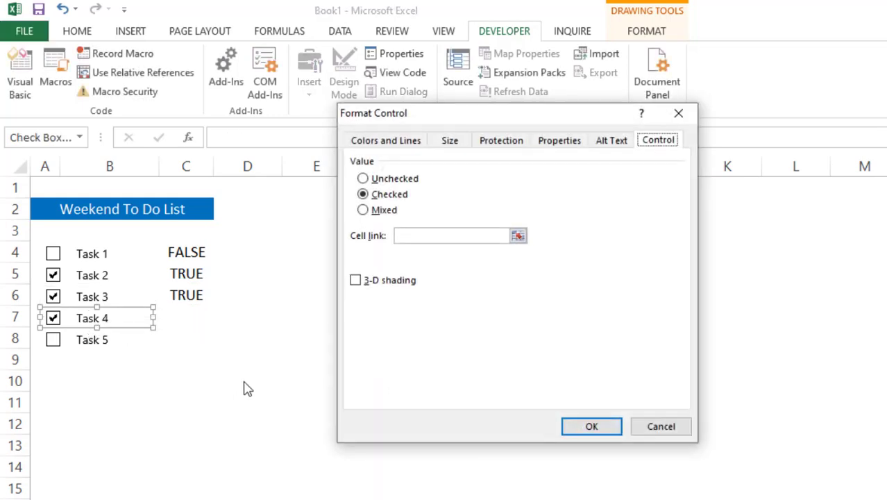
{"action": "left_click", "coordinate": [442, 236]}
{"action": "left_click", "coordinate": [190, 321]}
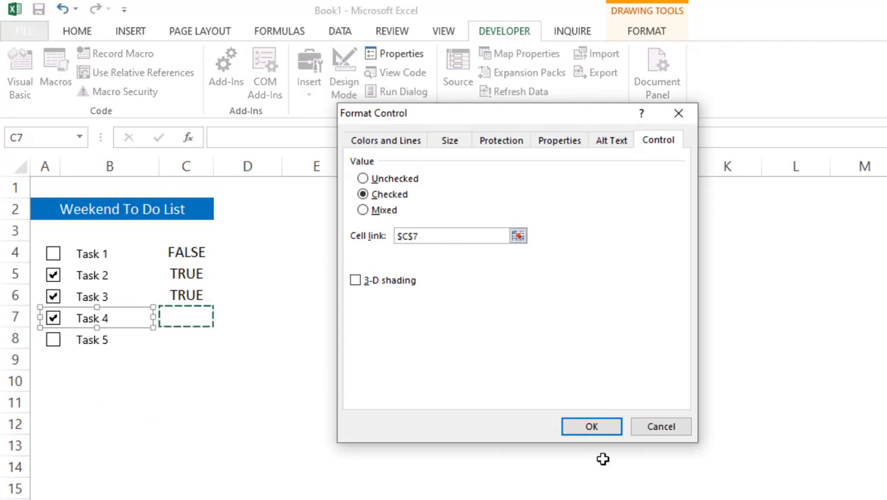
{"action": "left_click", "coordinate": [591, 426]}
Check the Task 5 check box and link it to cell C8
{"action": "left_click", "coordinate": [91, 339]}
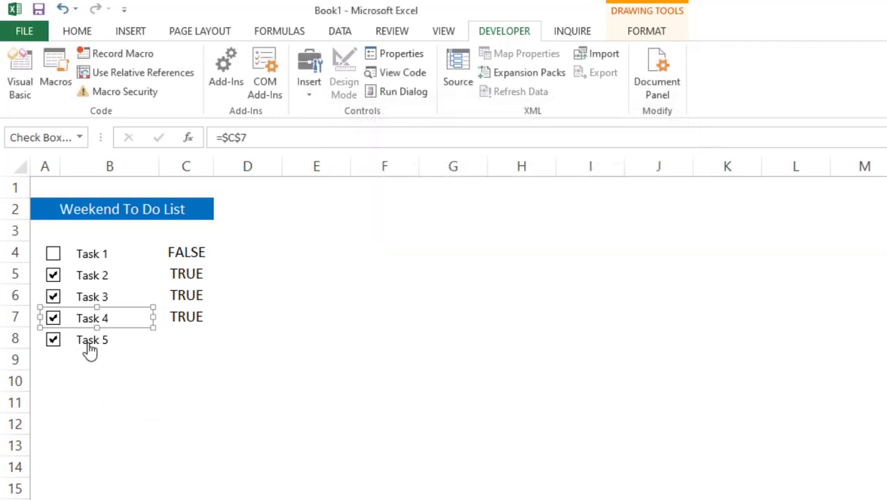
{"action": "right_click", "coordinate": [90, 341]}
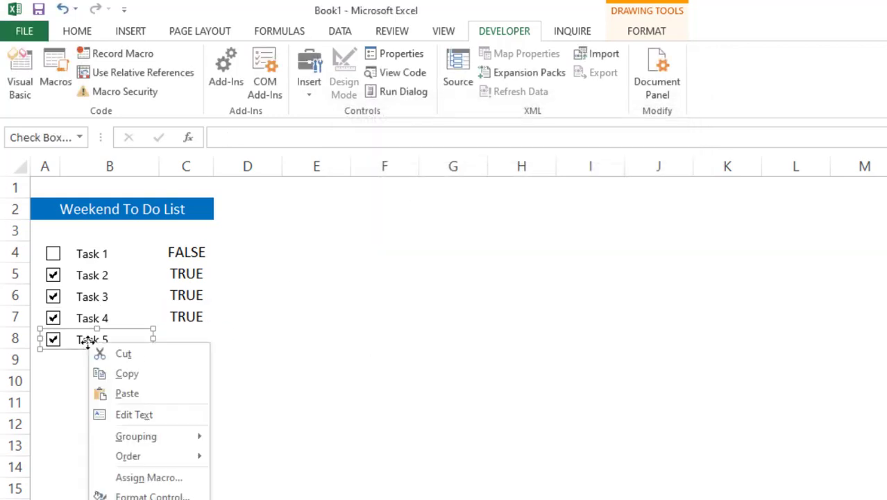
{"action": "left_click", "coordinate": [152, 496]}
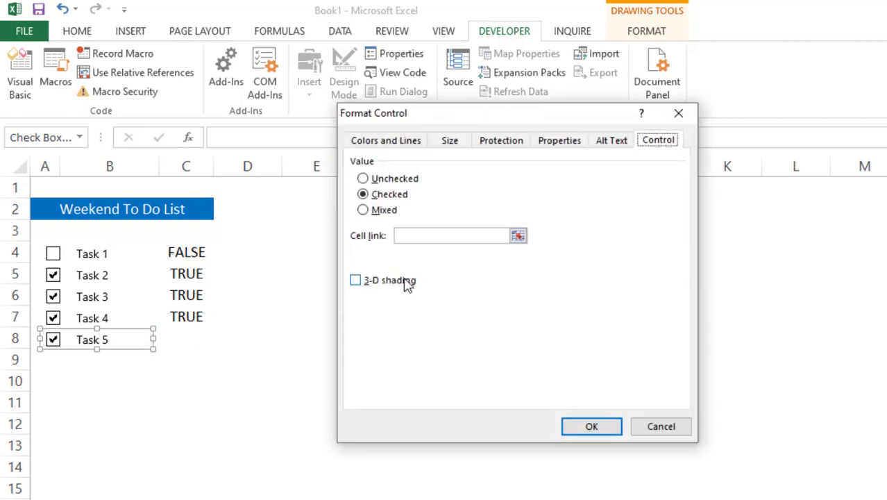
{"action": "left_click", "coordinate": [404, 236]}
{"action": "left_click", "coordinate": [182, 340]}
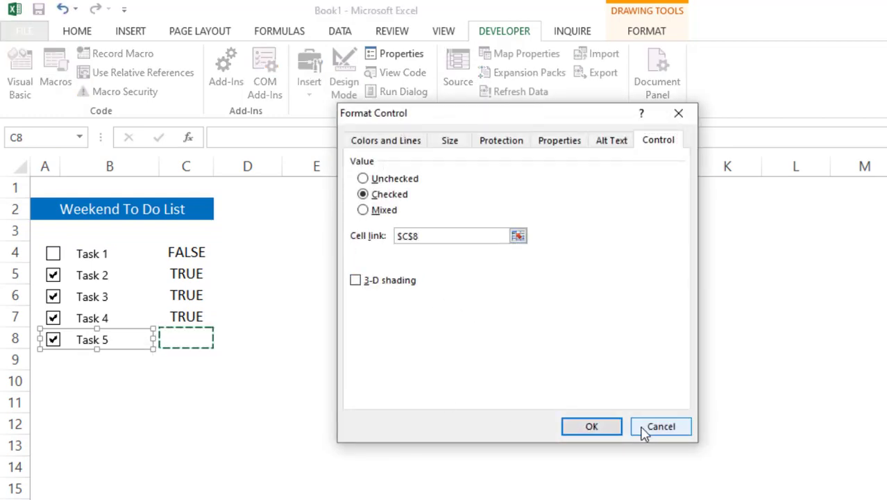
{"action": "left_click", "coordinate": [609, 426]}
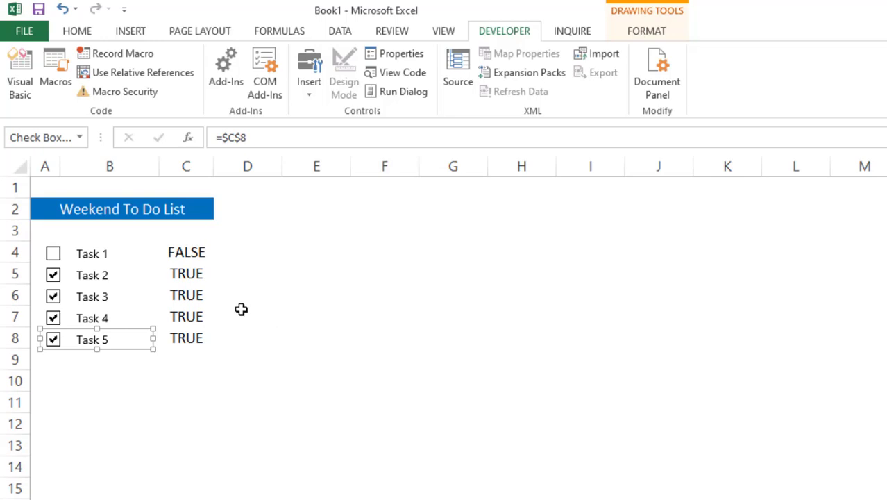
Test the cell links by checking Task 1 and unchecking Tasks 2, 3 and 4
{"action": "left_click", "coordinate": [52, 254]}
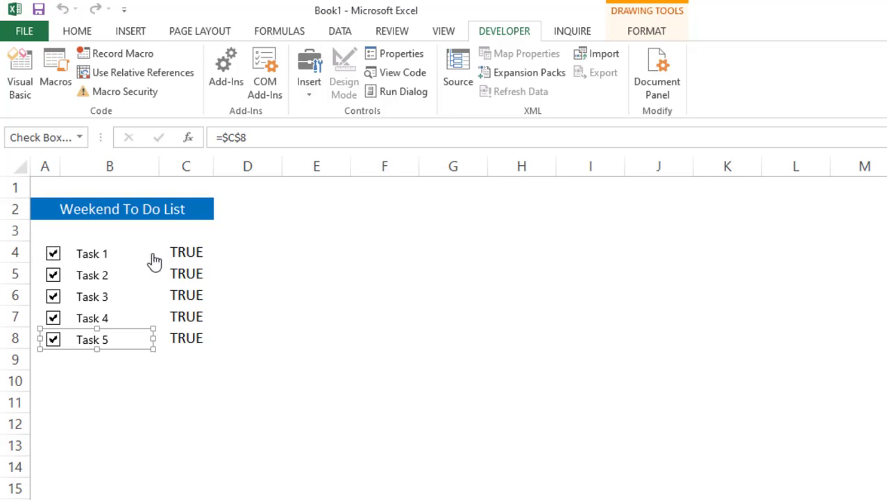
{"action": "left_click", "coordinate": [53, 276]}
{"action": "left_click", "coordinate": [53, 297]}
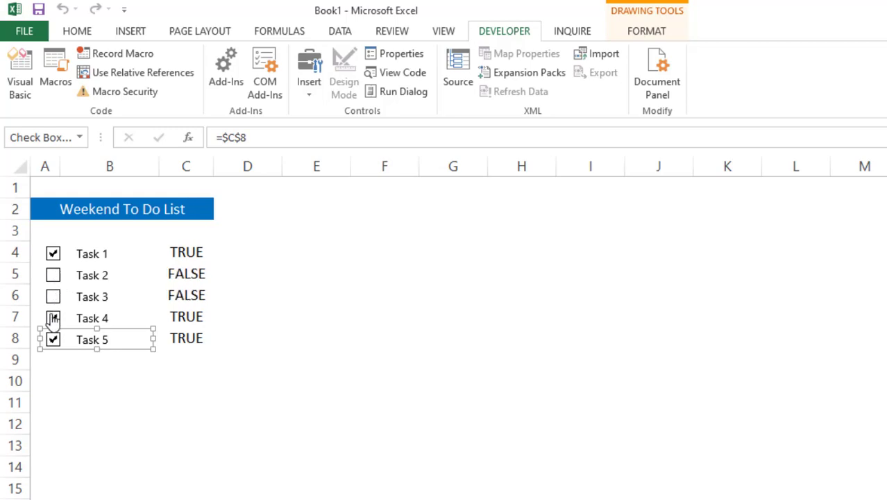
{"action": "left_click", "coordinate": [54, 318]}
{"action": "left_click", "coordinate": [71, 399]}
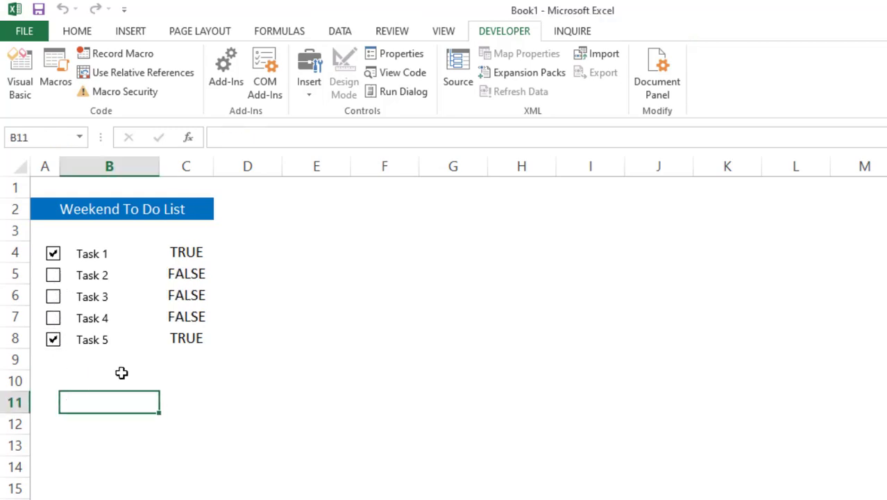
Enter the headings TRUE, FALSE, TOTAL and PROGRESS in cells E1 to H1
{"action": "left_click", "coordinate": [305, 190]}
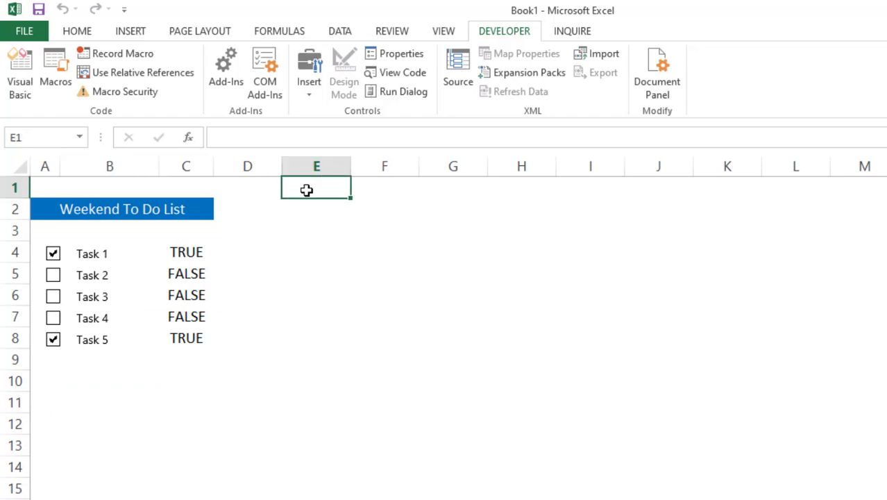
{"action": "type", "text": "TRUE"}
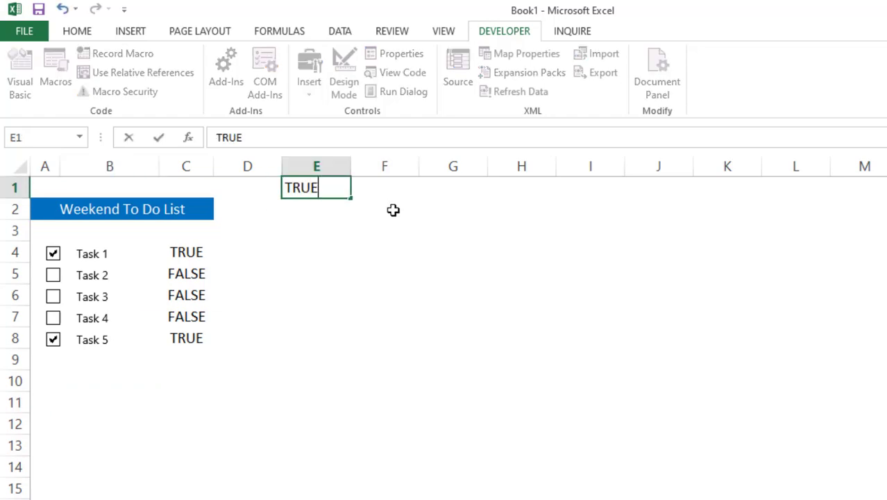
{"action": "key", "text": "Tab"}
{"action": "type", "text": "Fa"}
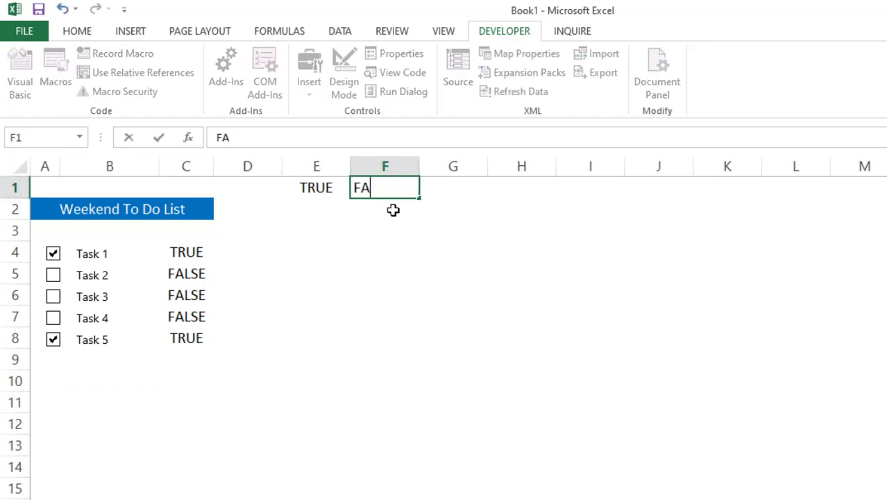
{"action": "type", "text": "LSE"}
{"action": "key", "text": "Tab"}
{"action": "type", "text": "T"}
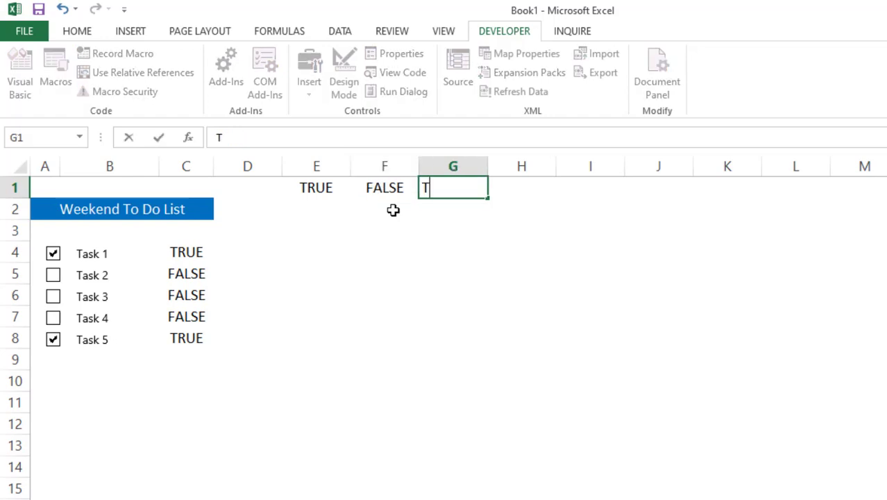
{"action": "type", "text": "OTAL"}
{"action": "key", "text": "Tab"}
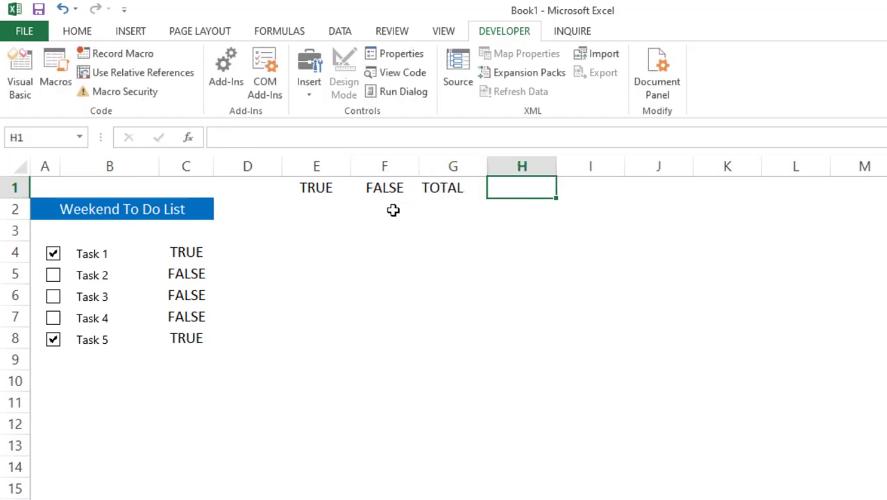
{"action": "type", "text": "PR"}
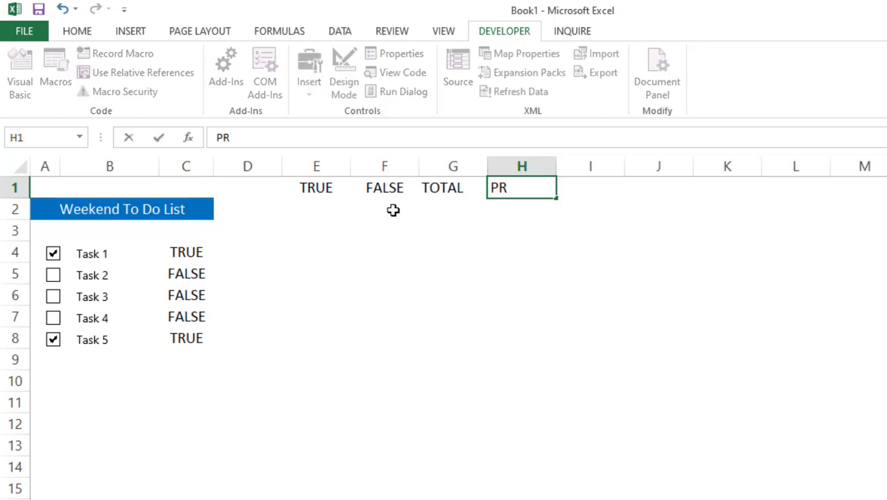
{"action": "type", "text": "OGRESS"}
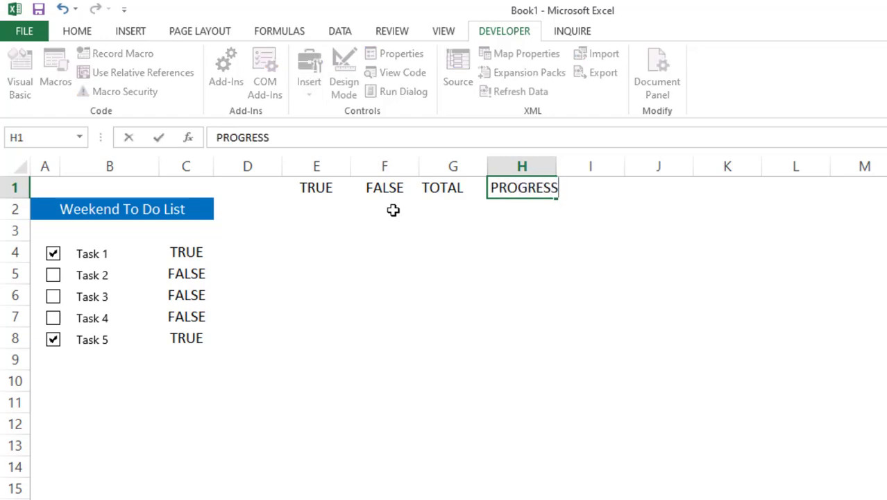
{"action": "key", "text": "Return"}
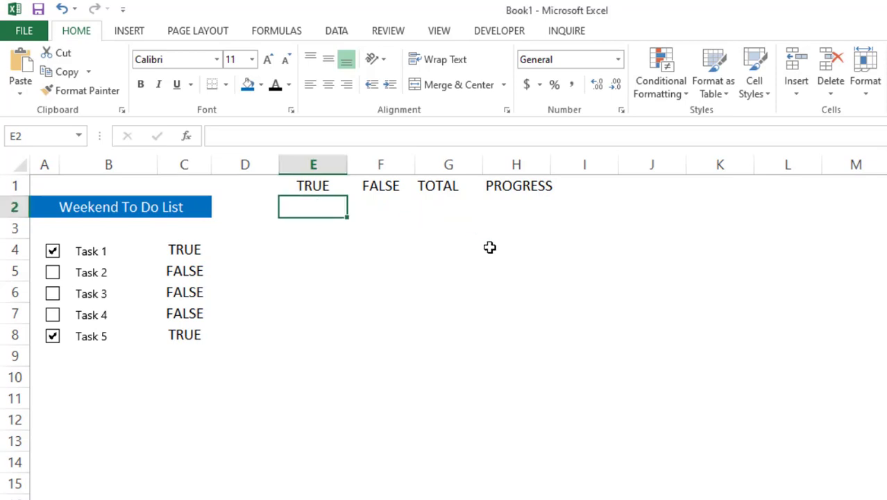
Count the completed tasks in E2 with COUNTIF over columns A:C using E1 as criteria, and check Task 2 to test it
{"action": "type", "text": "=cou"}
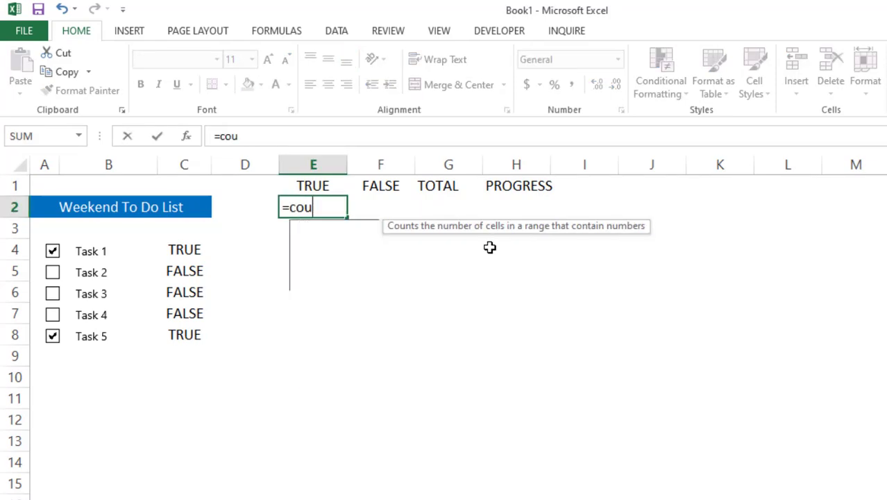
{"action": "type", "text": "ni"}
{"action": "key", "text": "Tab"}
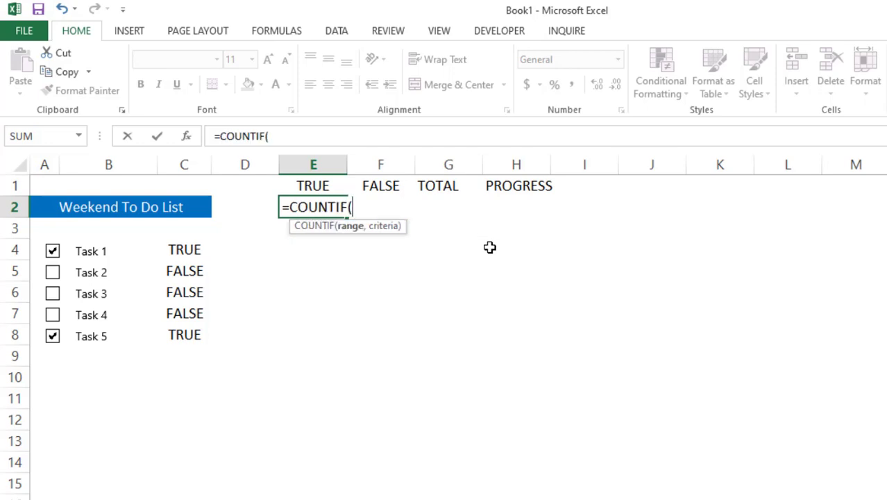
{"action": "left_click", "coordinate": [188, 165]}
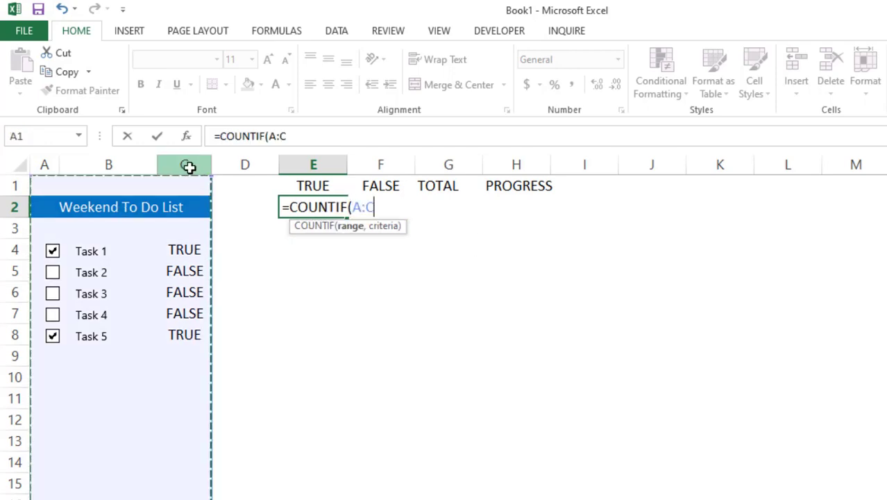
{"action": "type", "text": ","}
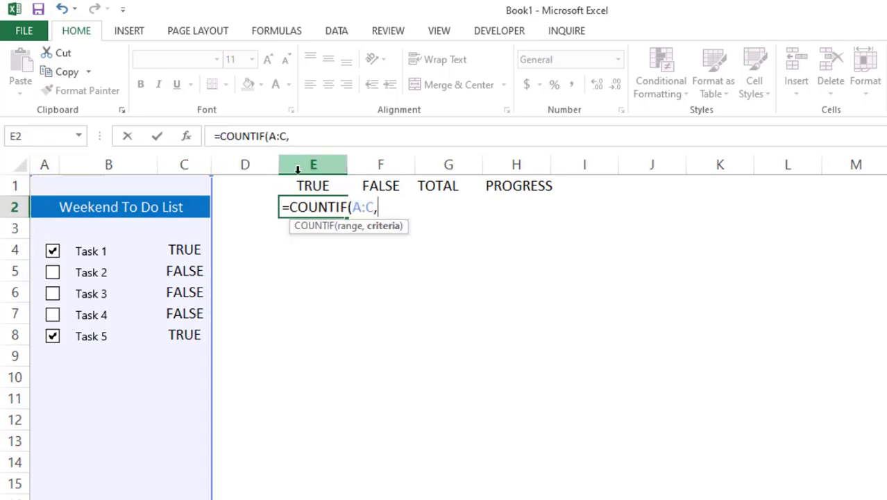
{"action": "left_click", "coordinate": [310, 188]}
{"action": "key", "text": "Return"}
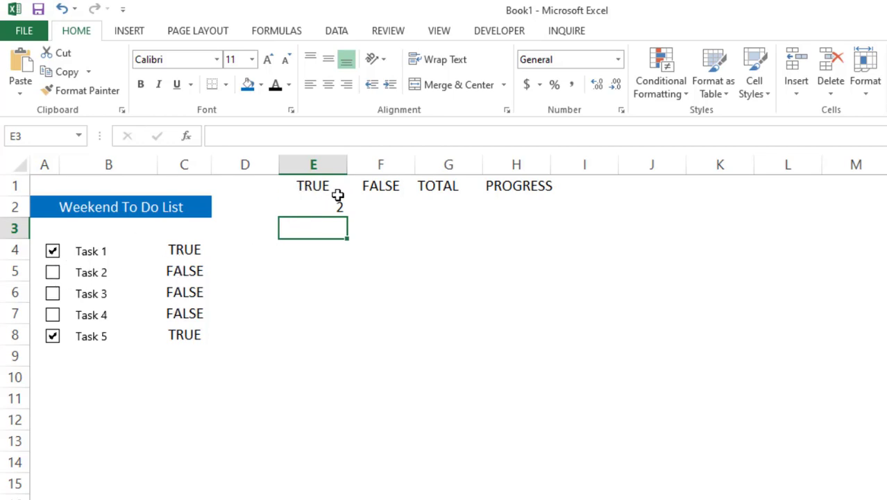
{"action": "left_click", "coordinate": [54, 274]}
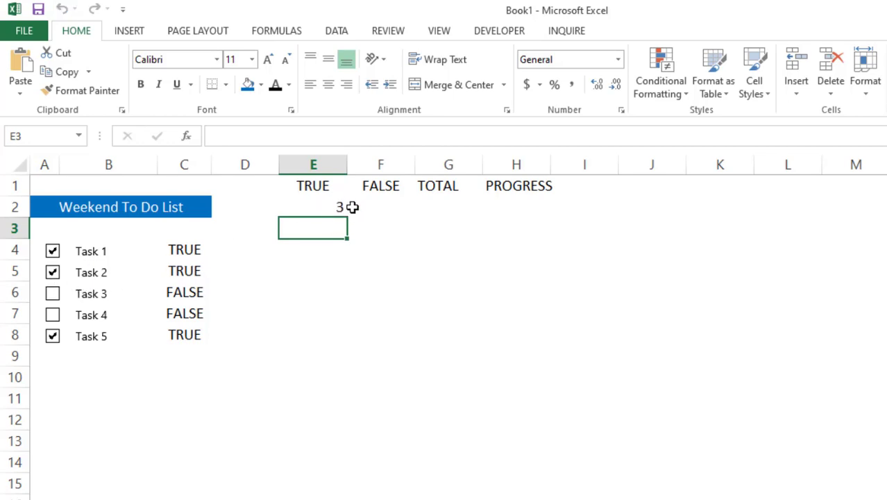
Count the unfinished tasks in F2 with COUNTIF over columns A:C using F1 as criteria
{"action": "left_click", "coordinate": [384, 207]}
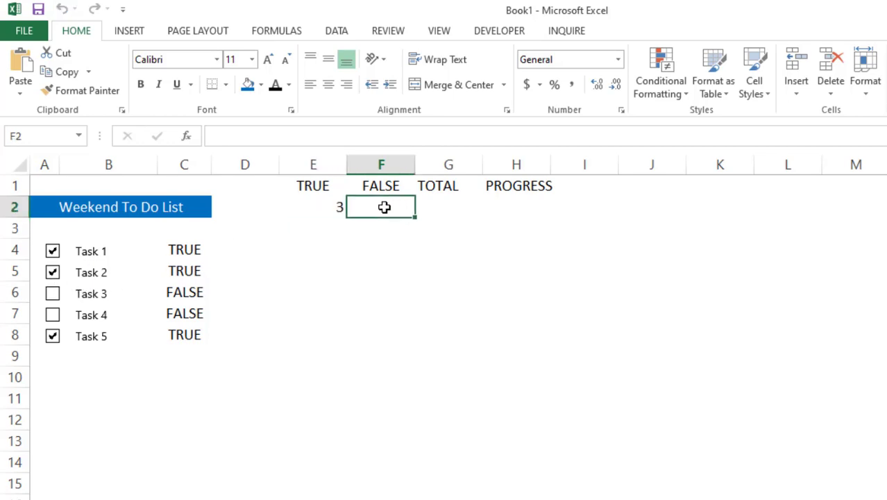
{"action": "type", "text": "=co"}
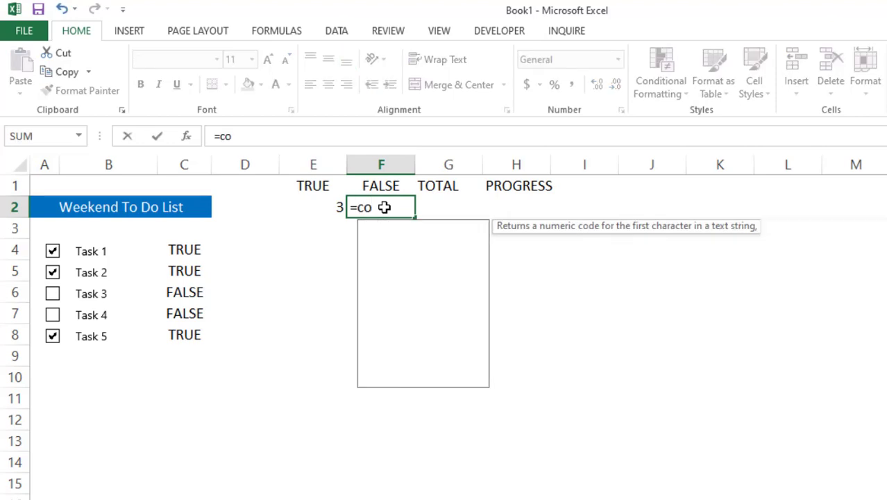
{"action": "type", "text": "unt"}
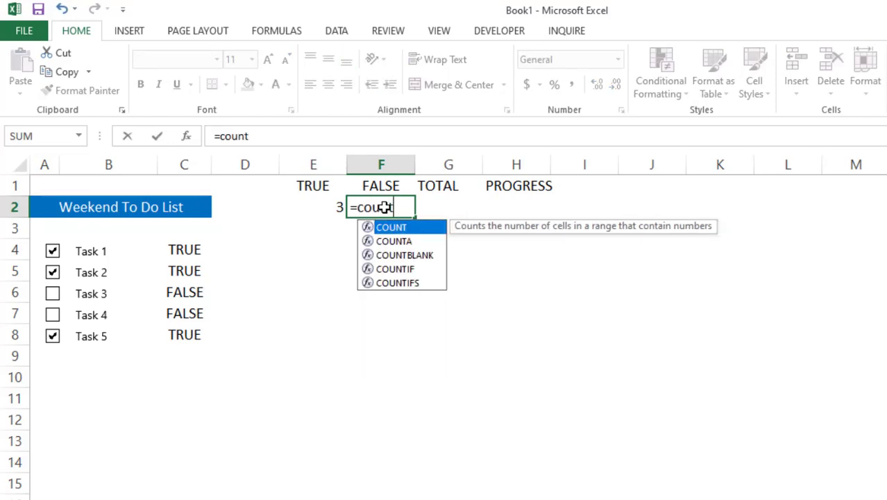
{"action": "type", "text": "i"}
{"action": "key", "text": "Tab"}
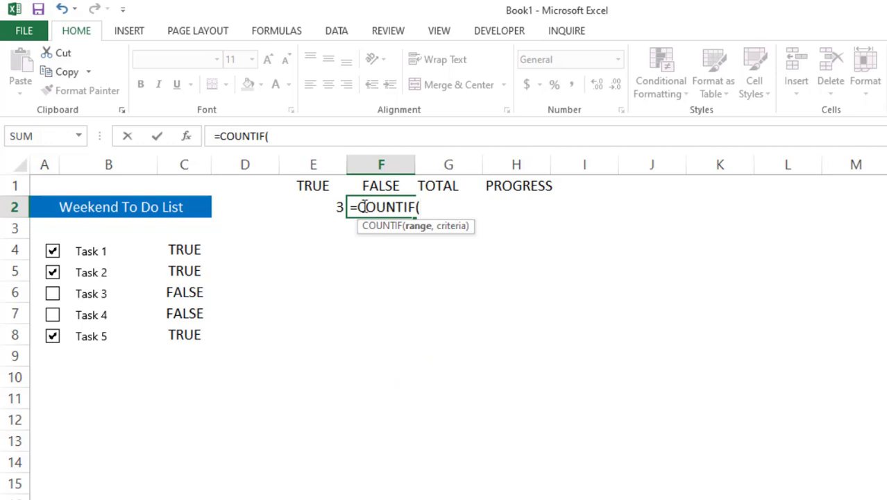
{"action": "left_click_drag", "start_coordinate": [205, 164], "coordinate": [44, 164]}
{"action": "type", "text": ","}
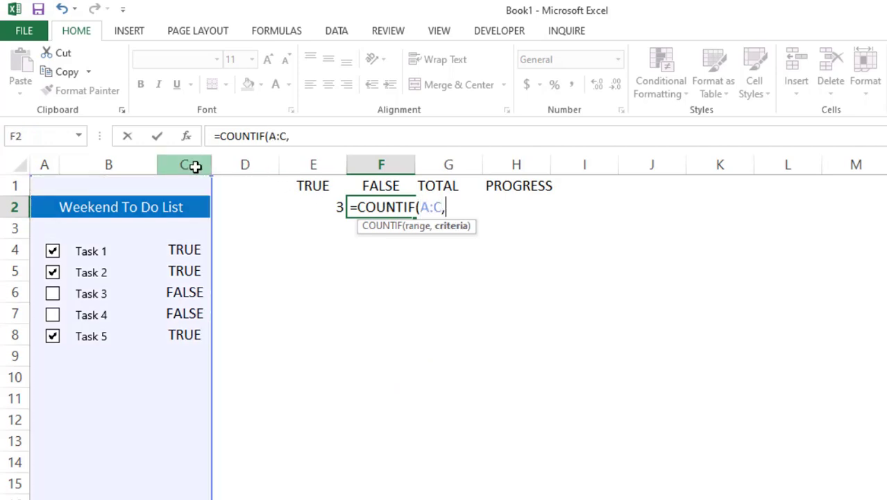
{"action": "left_click", "coordinate": [368, 185]}
{"action": "key", "text": "Return"}
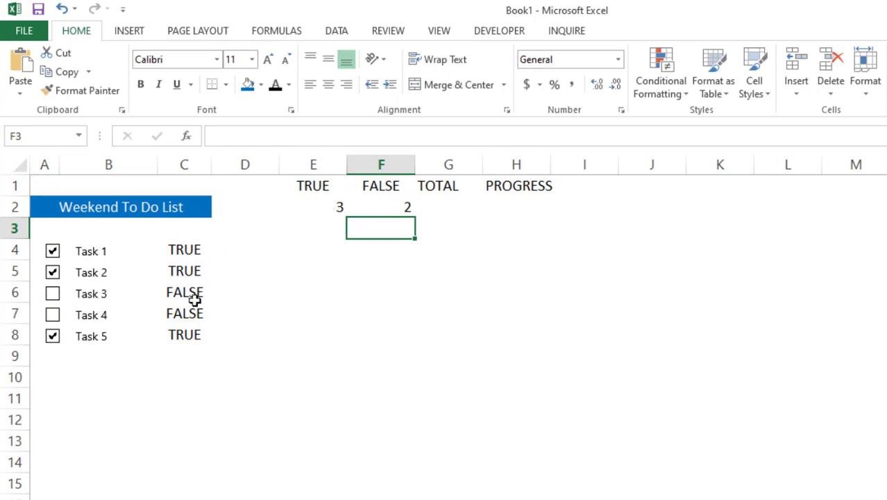
Check Task 4 to test the counts, and total E2:F2 in cell G2 with the SUM function
{"action": "left_click", "coordinate": [53, 316]}
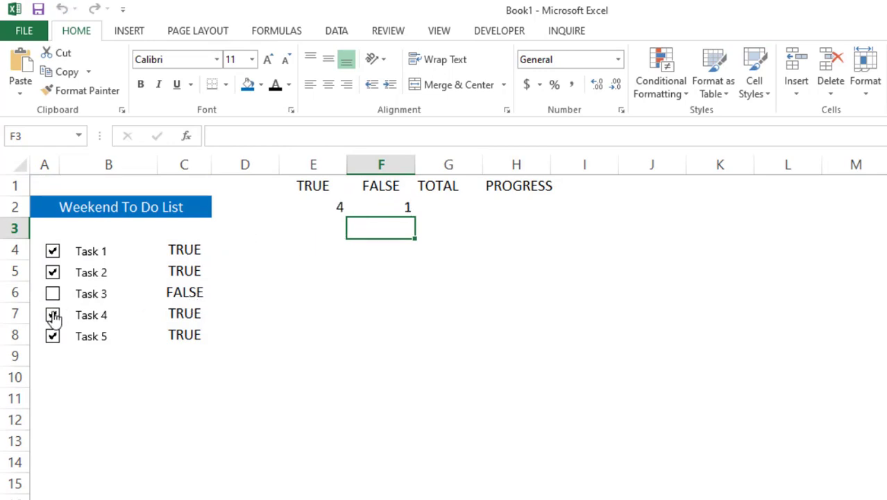
{"action": "left_click", "coordinate": [455, 206]}
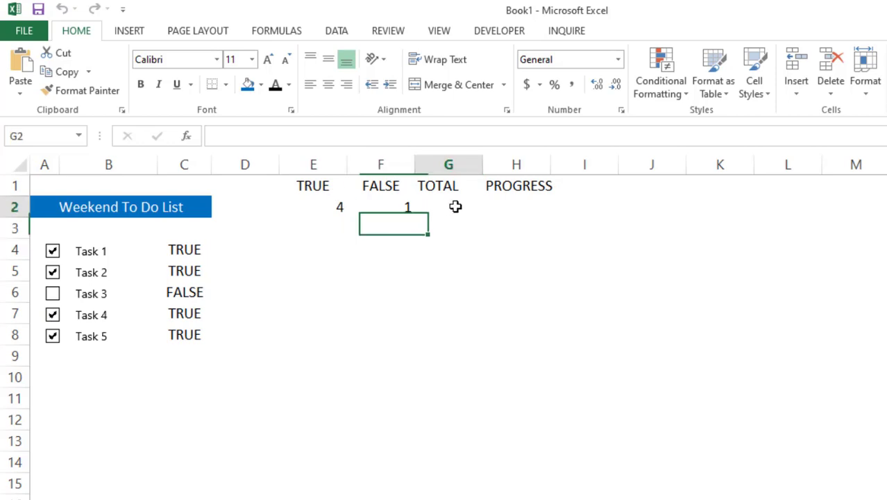
{"action": "type", "text": "=sum"}
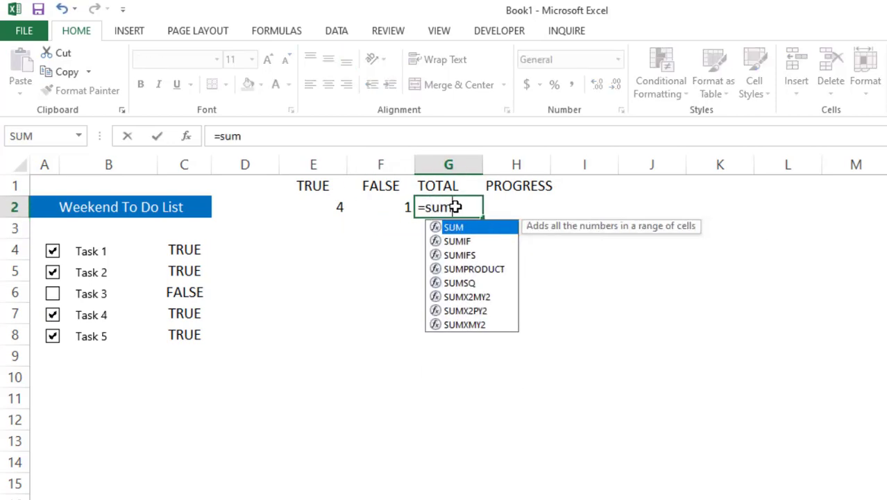
{"action": "key", "text": "Tab"}
{"action": "key", "text": "Left"}
{"action": "key", "text": "Left"}
{"action": "key", "text": "shift+Right"}
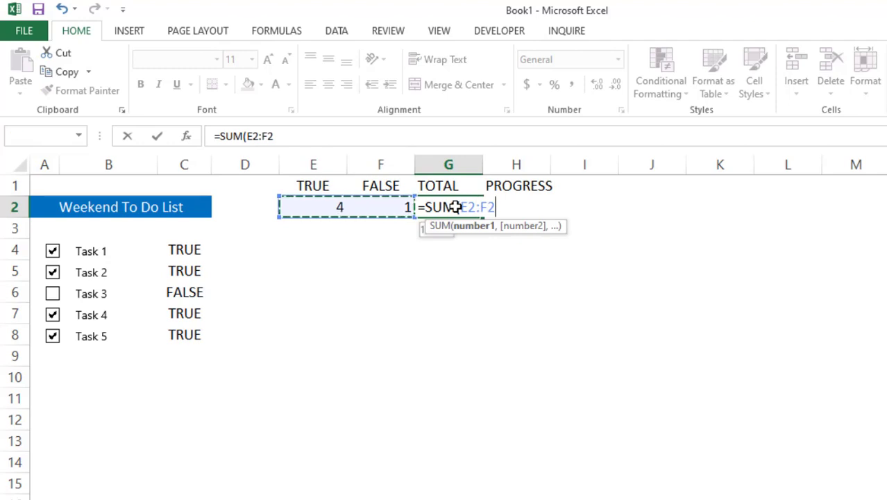
{"action": "key", "text": "Return"}
{"action": "left_click", "coordinate": [455, 206]}
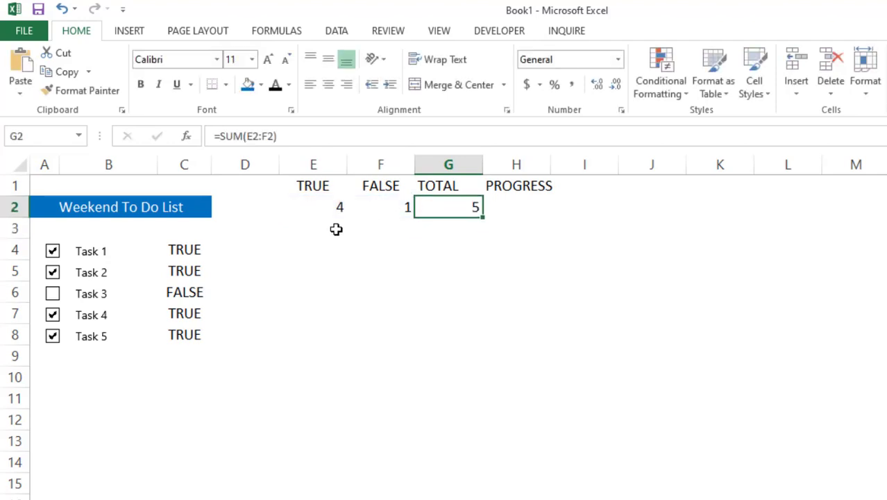
Calculate the progress in H2 with the formula =E2/G2, and check Task 3 to test it
{"action": "left_click", "coordinate": [525, 209]}
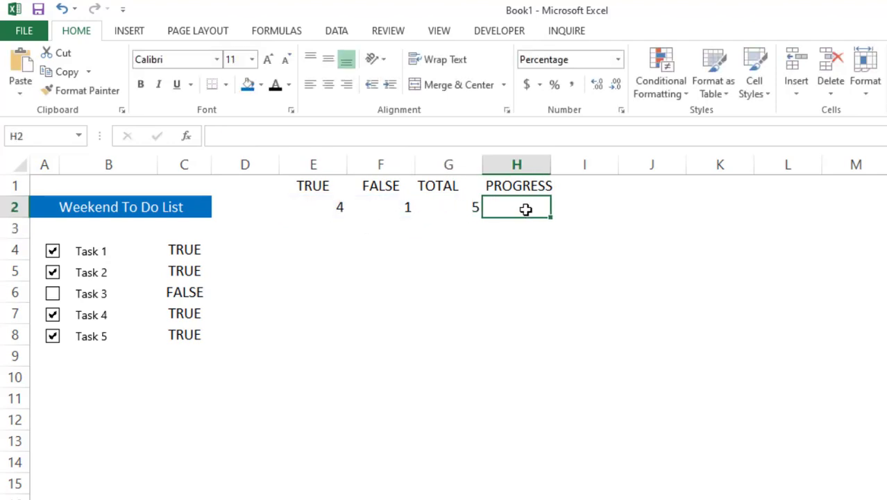
{"action": "type", "text": "="}
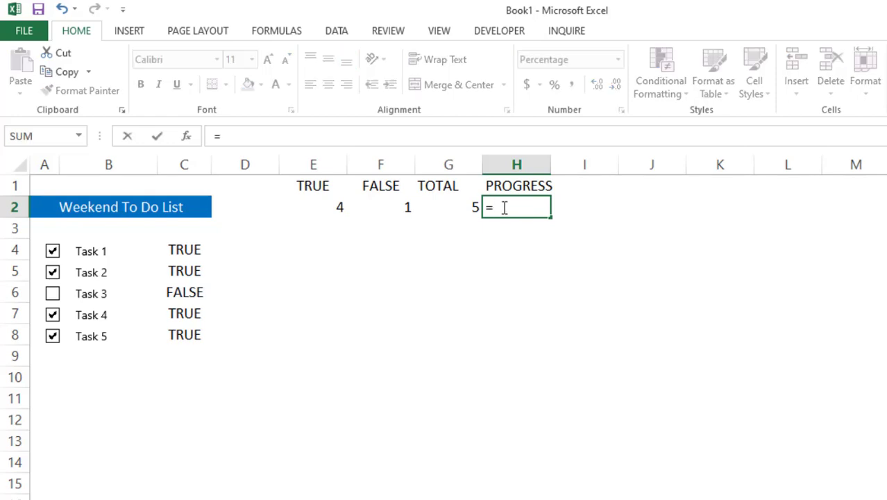
{"action": "left_click", "coordinate": [341, 207]}
{"action": "type", "text": "/"}
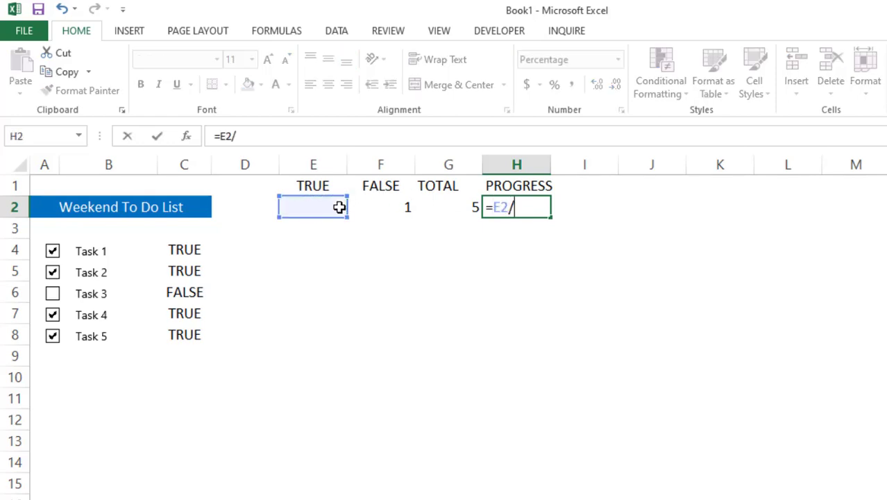
{"action": "left_click", "coordinate": [449, 207]}
{"action": "key", "text": "Return"}
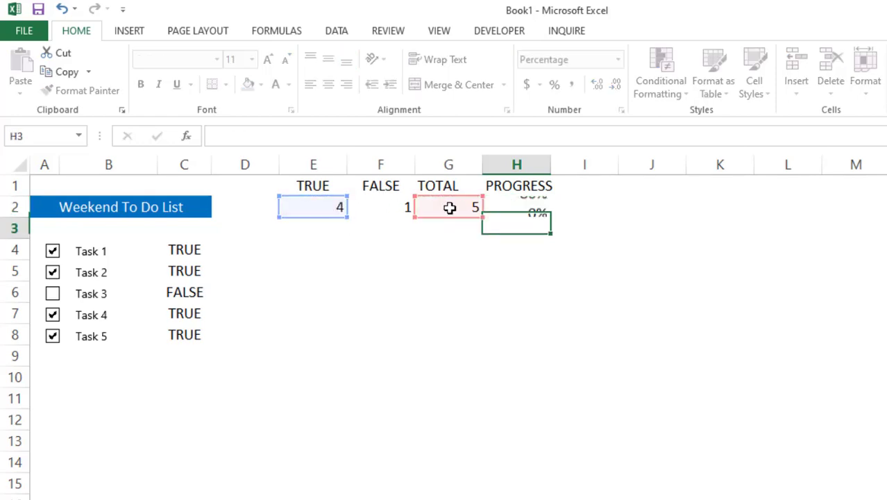
{"action": "key", "text": "Up"}
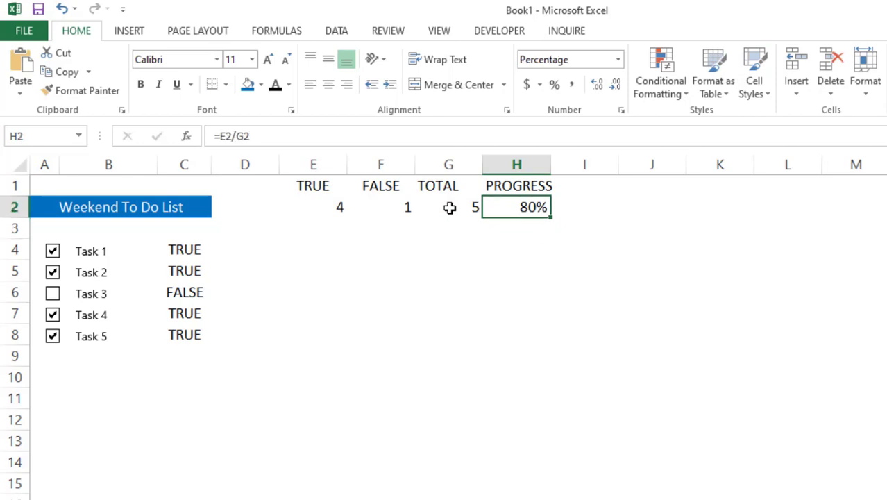
{"action": "left_click", "coordinate": [53, 294]}
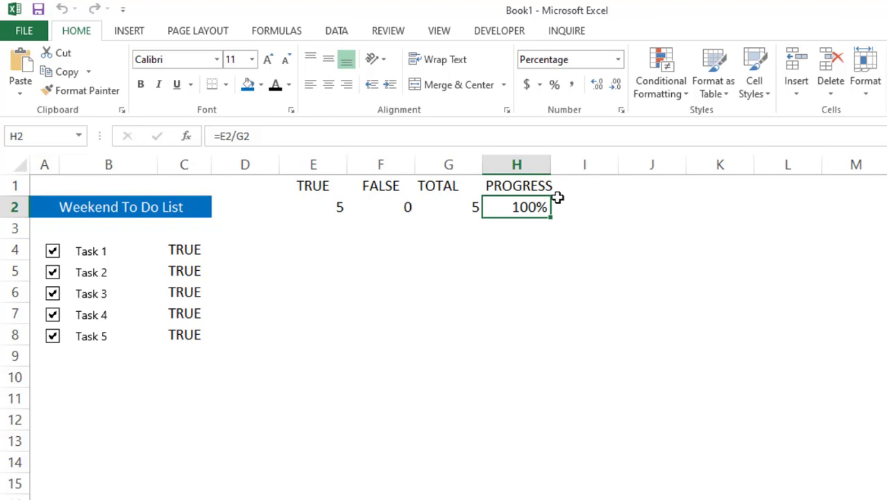
Insert a 2-D clustered bar chart from the PROGRESS heading and value in H1:H2
{"action": "left_click_drag", "start_coordinate": [524, 186], "coordinate": [523, 207]}
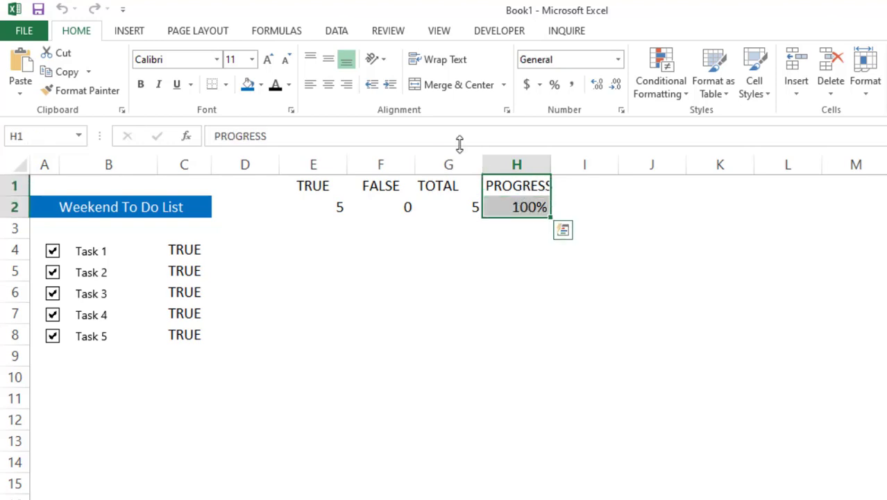
{"action": "left_click", "coordinate": [129, 32]}
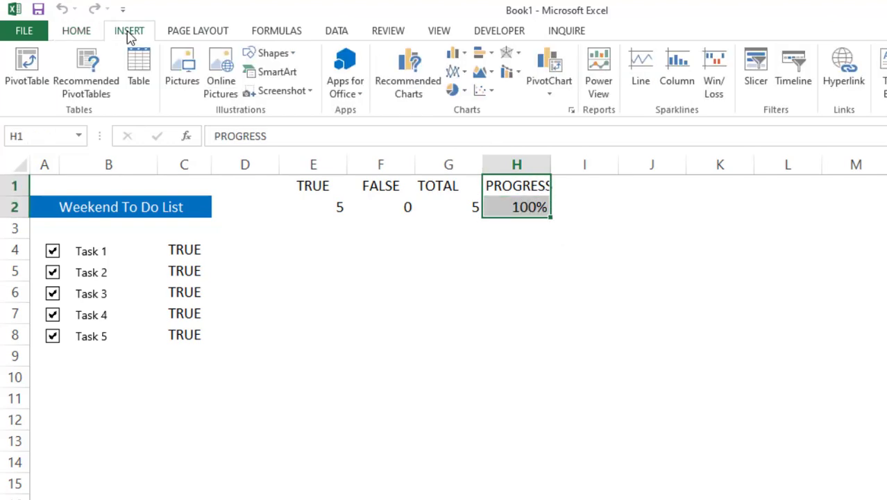
{"action": "left_click", "coordinate": [486, 55]}
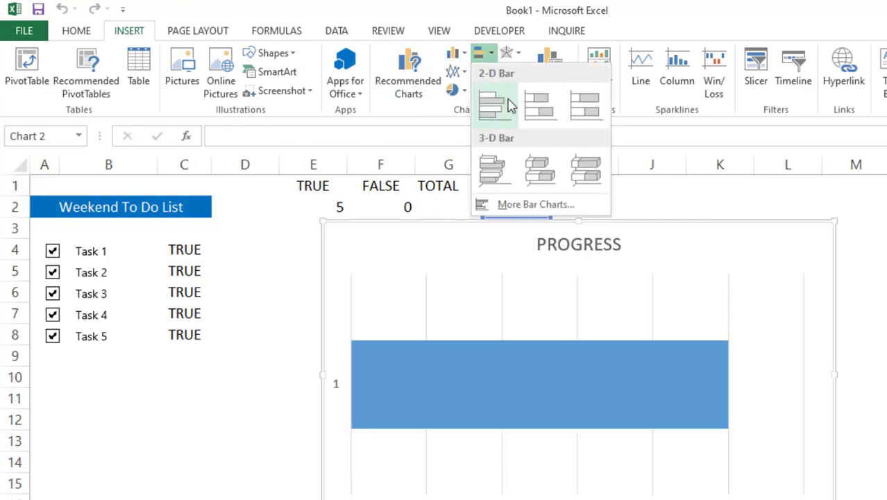
{"action": "left_click", "coordinate": [492, 107]}
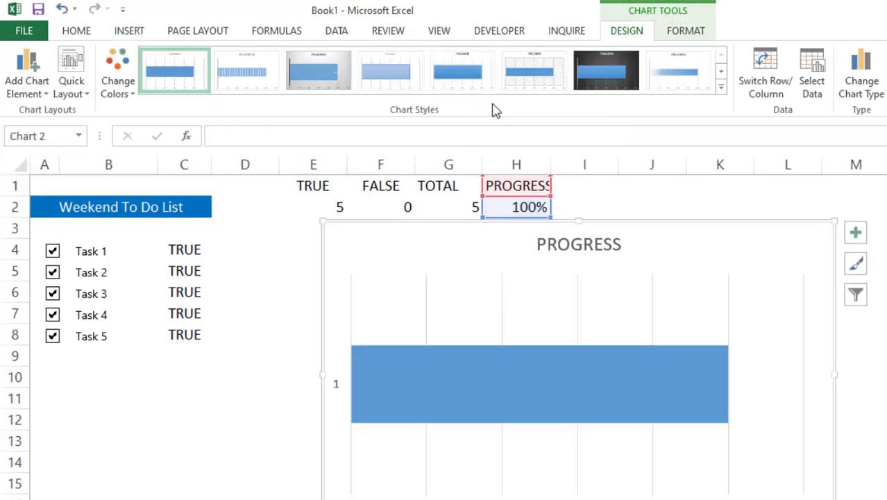
Apply the last chart style, with a shaded blue bar and bold title, and fit the shortened chart beside the tasks in rows 3 to 10
{"action": "left_click", "coordinate": [721, 77]}
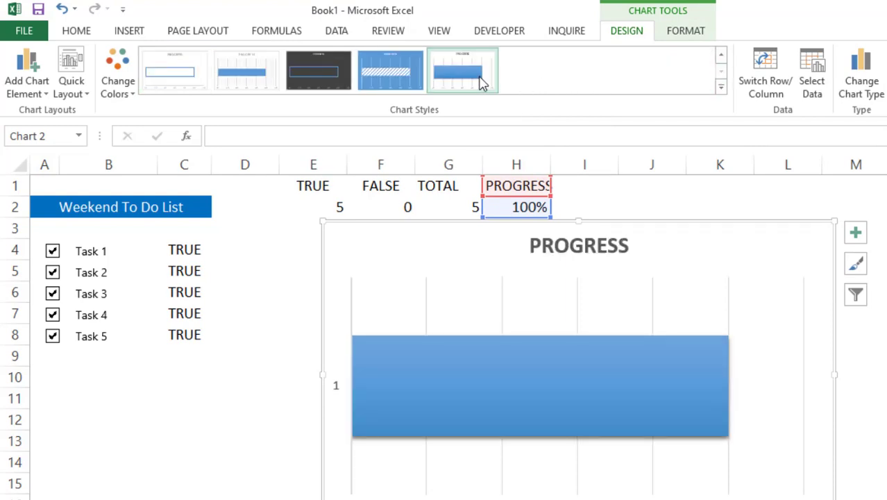
{"action": "left_click", "coordinate": [483, 82]}
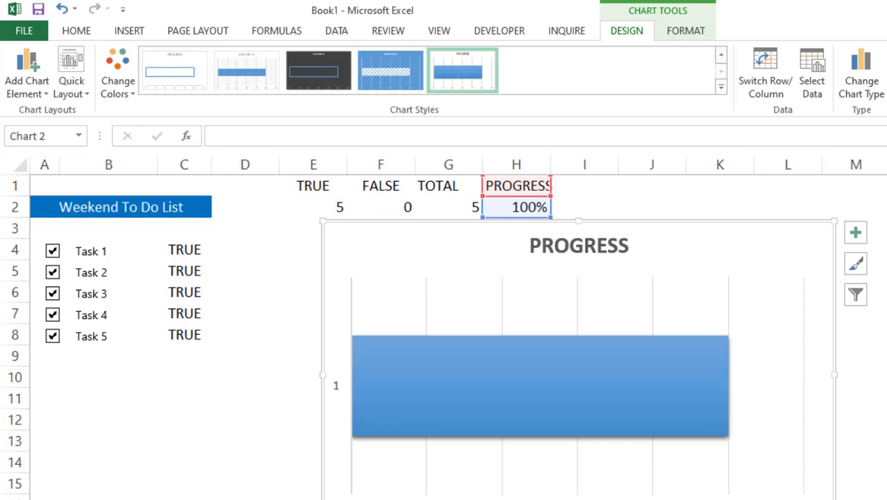
{"action": "left_click_drag", "start_coordinate": [574, 495], "coordinate": [559, 366]}
{"action": "left_click_drag", "start_coordinate": [683, 246], "coordinate": [569, 239]}
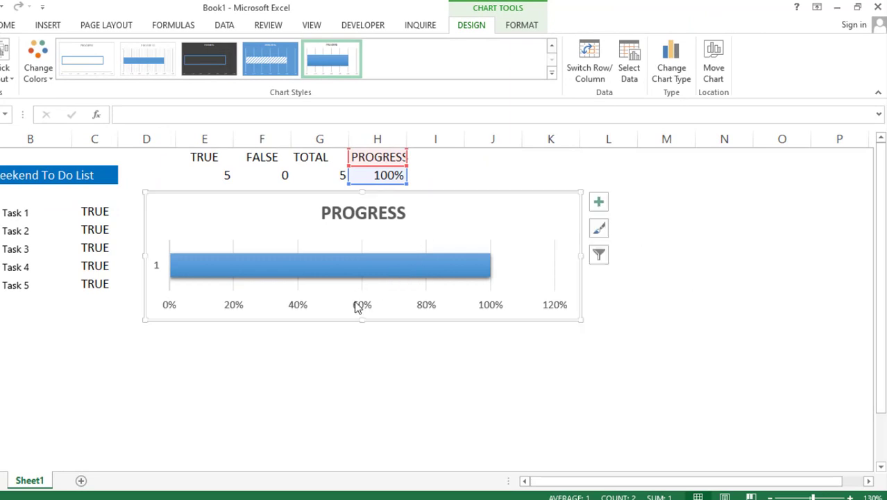
Set the maximum bound of the chart's horizontal axis to 100%
{"action": "right_click", "coordinate": [357, 307]}
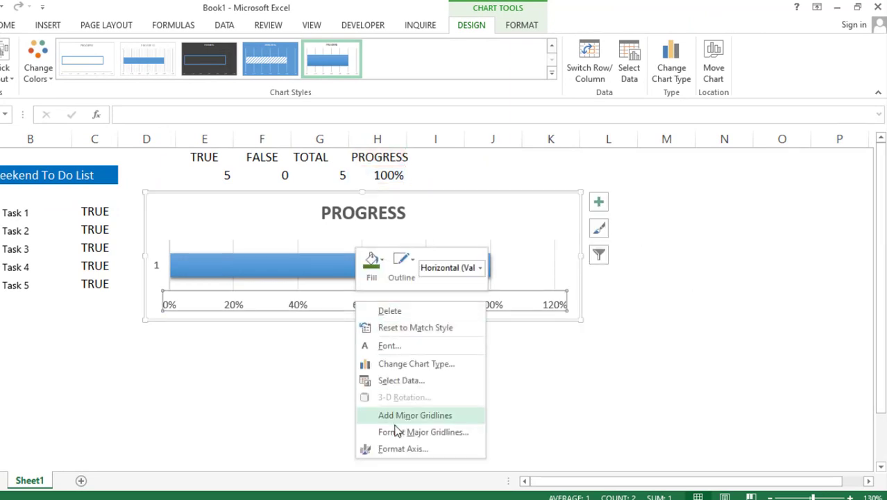
{"action": "left_click", "coordinate": [401, 449]}
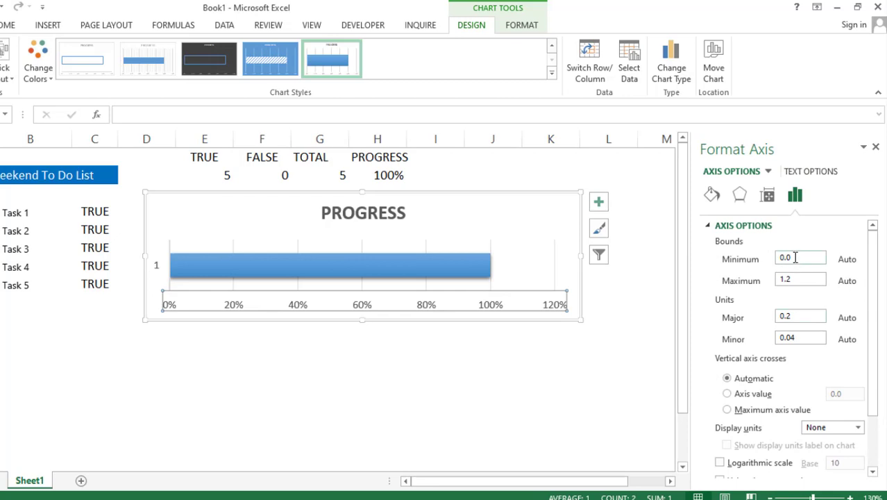
{"action": "left_click", "coordinate": [796, 278]}
{"action": "left_click", "coordinate": [514, 357]}
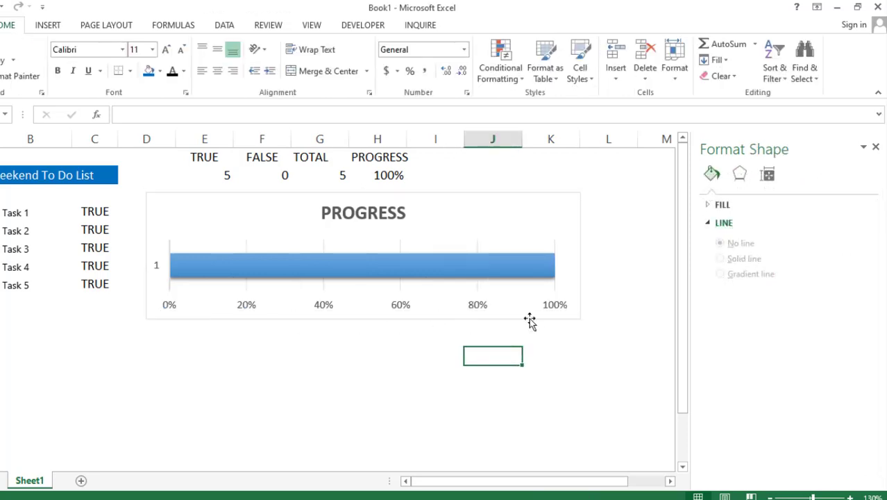
Uncheck Task 3 to test the chart, and add data labels to the PROGRESS bar
{"action": "left_click", "coordinate": [373, 268]}
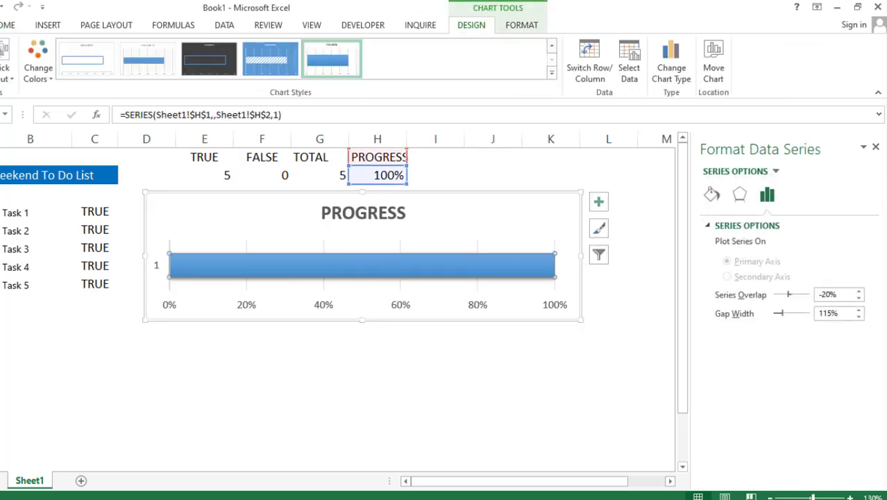
{"action": "left_click", "coordinate": [1, 248]}
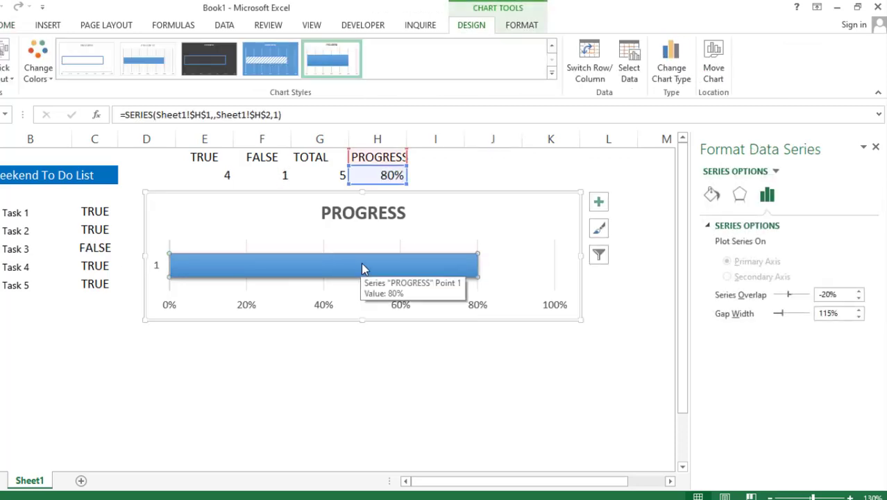
{"action": "right_click", "coordinate": [380, 265]}
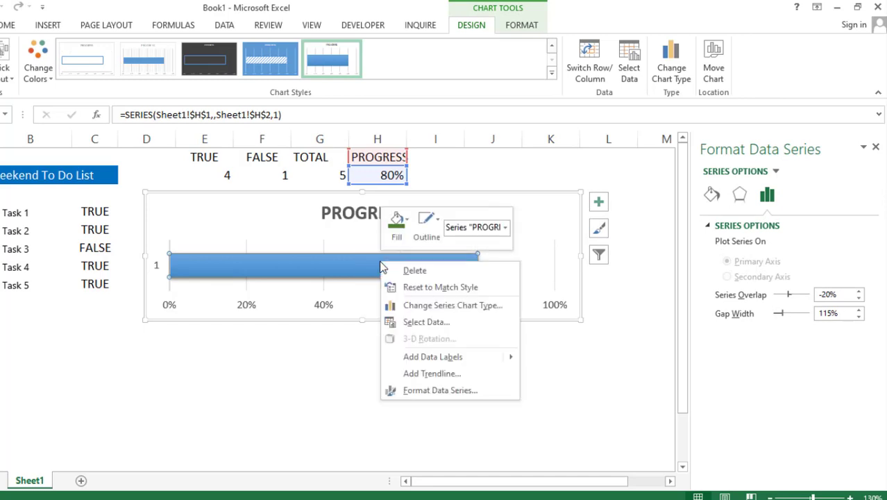
{"action": "mouse_move", "coordinate": [470, 361]}
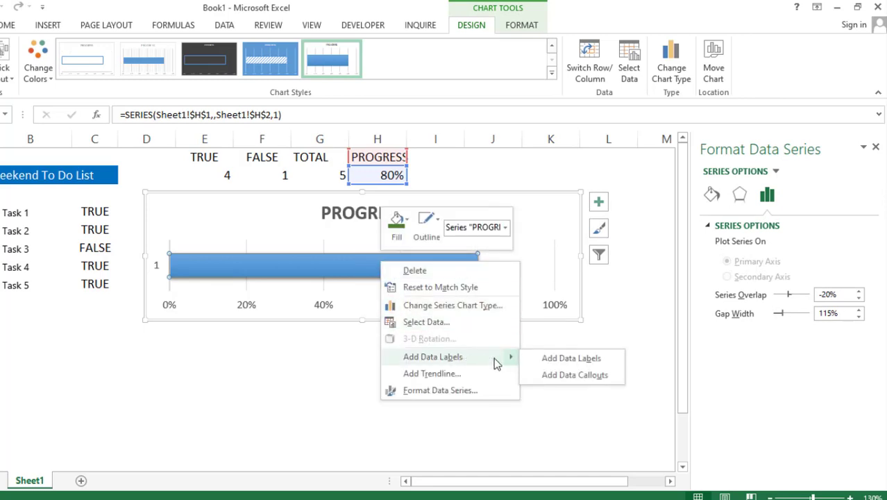
{"action": "left_click", "coordinate": [570, 358]}
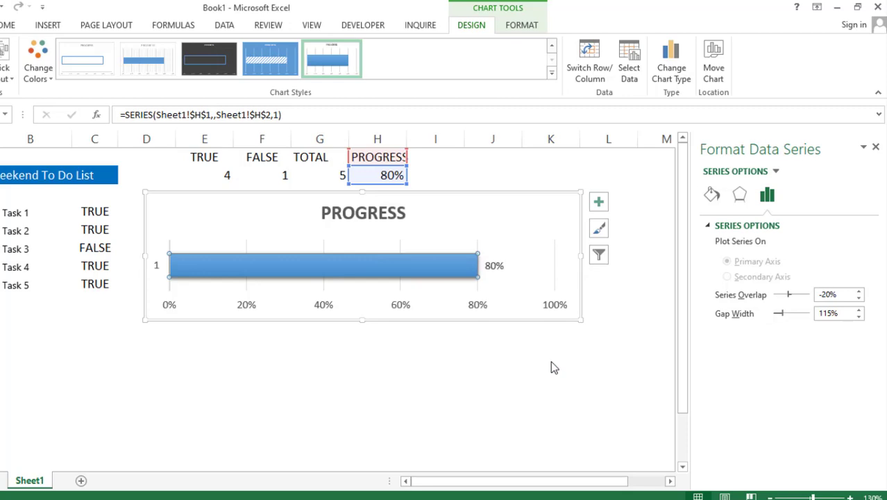
Set the label position of the bar's data label to Inside End
{"action": "left_click", "coordinate": [491, 269]}
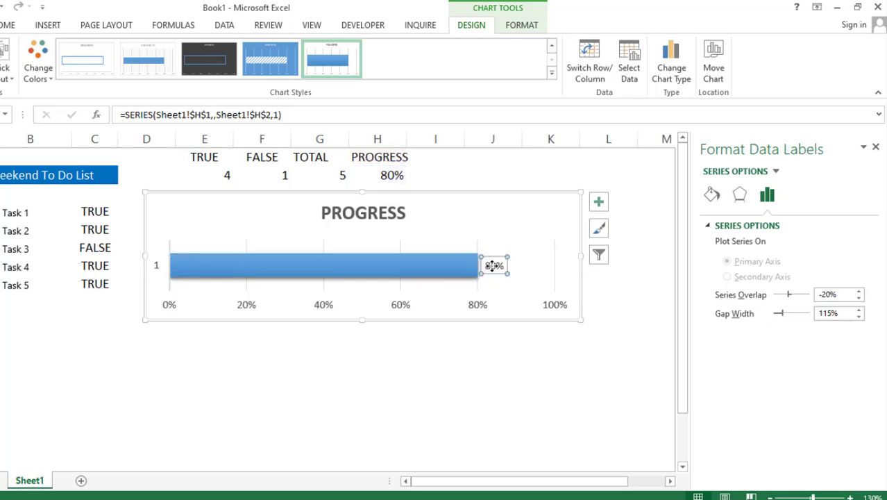
{"action": "right_click", "coordinate": [491, 271]}
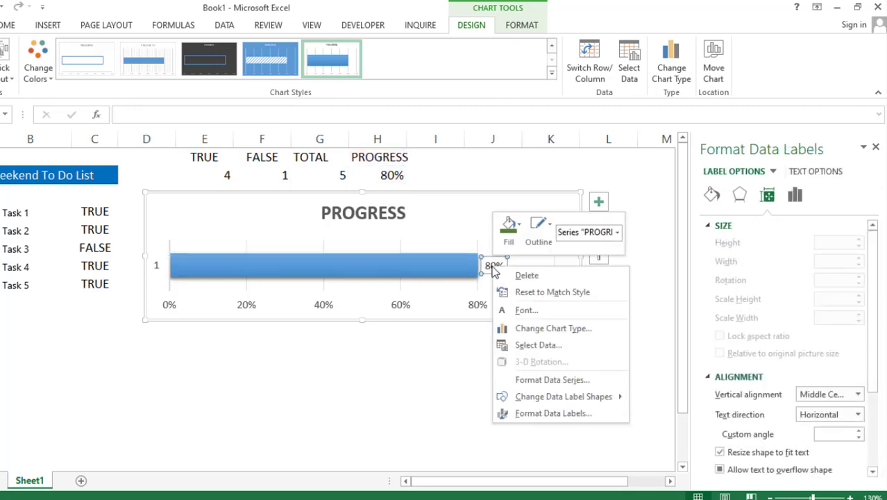
{"action": "left_click", "coordinate": [553, 413]}
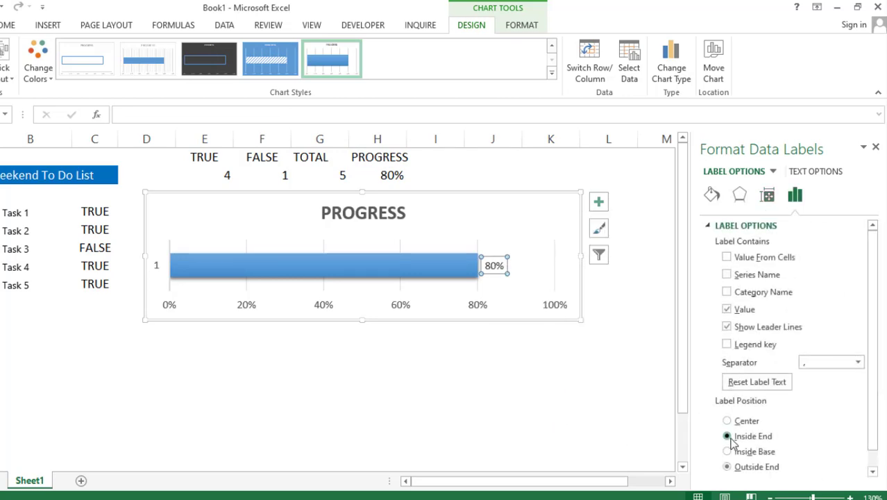
{"action": "left_click", "coordinate": [728, 436]}
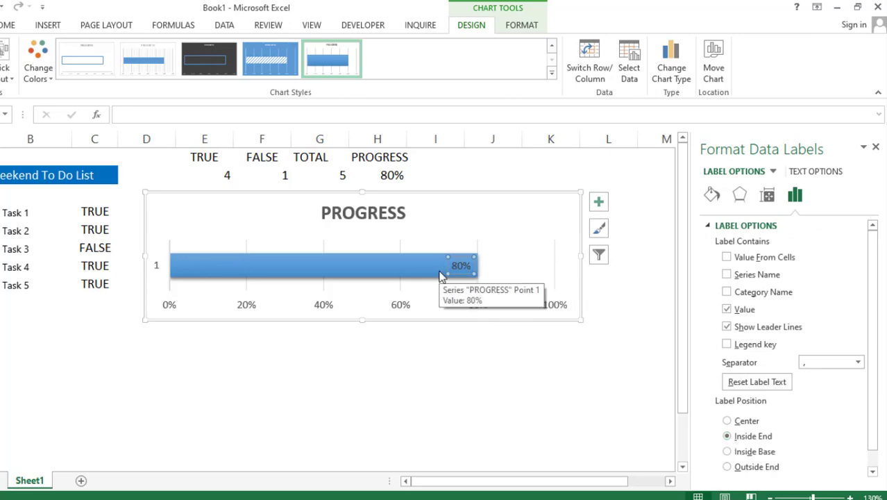
Test the progress chart by checking Task 3, unchecking Tasks 4, 3, 2 and 1, and rechecking Tasks 3 and 2
{"action": "left_click", "coordinate": [44, 249]}
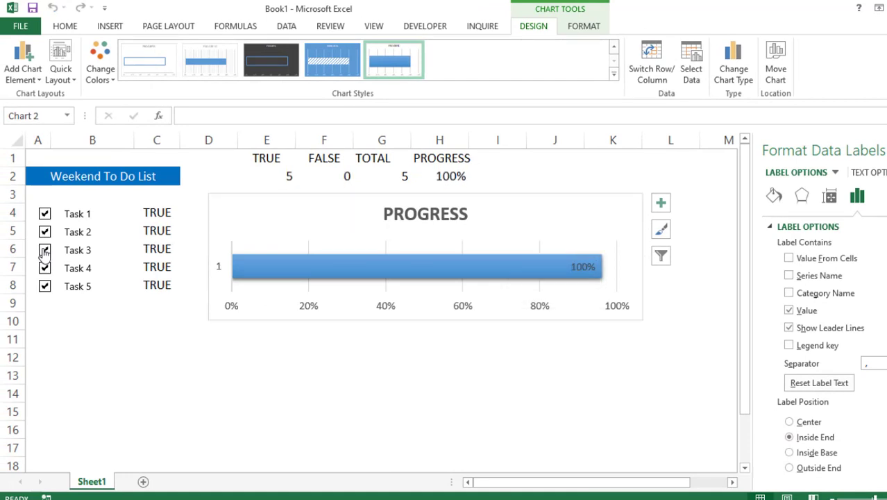
{"action": "left_click", "coordinate": [44, 268]}
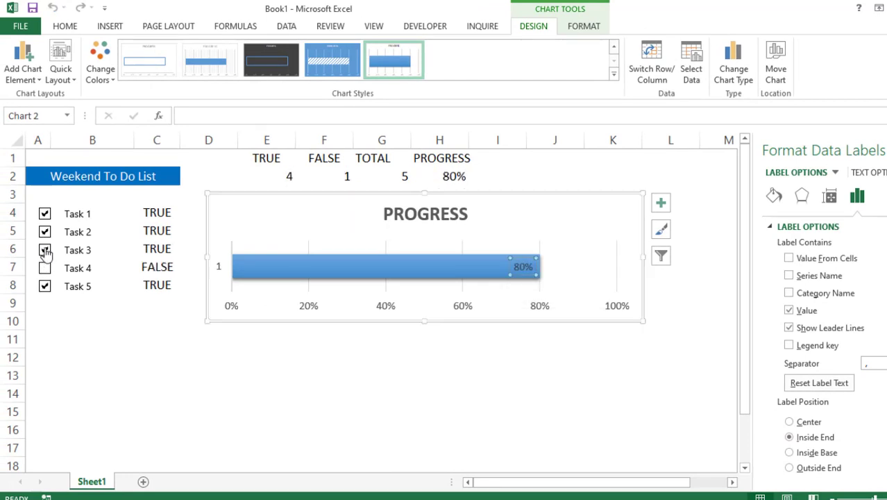
{"action": "left_click", "coordinate": [44, 251]}
{"action": "left_click", "coordinate": [44, 232]}
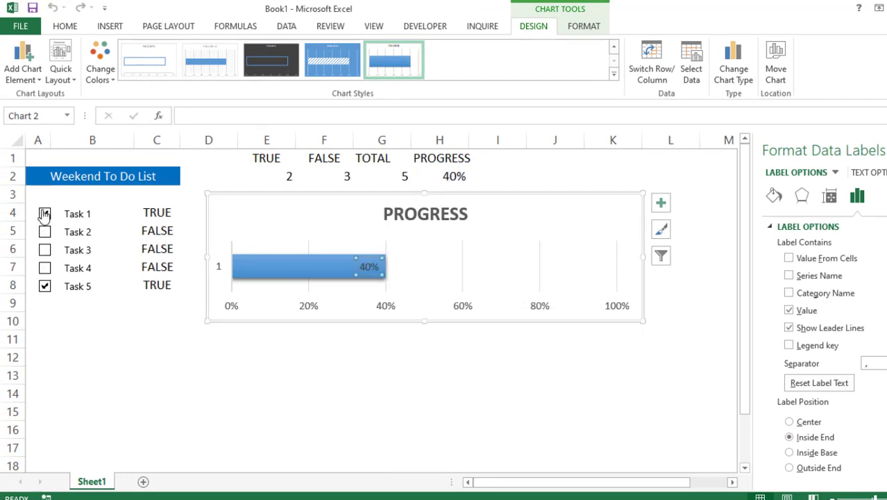
{"action": "left_click", "coordinate": [45, 214]}
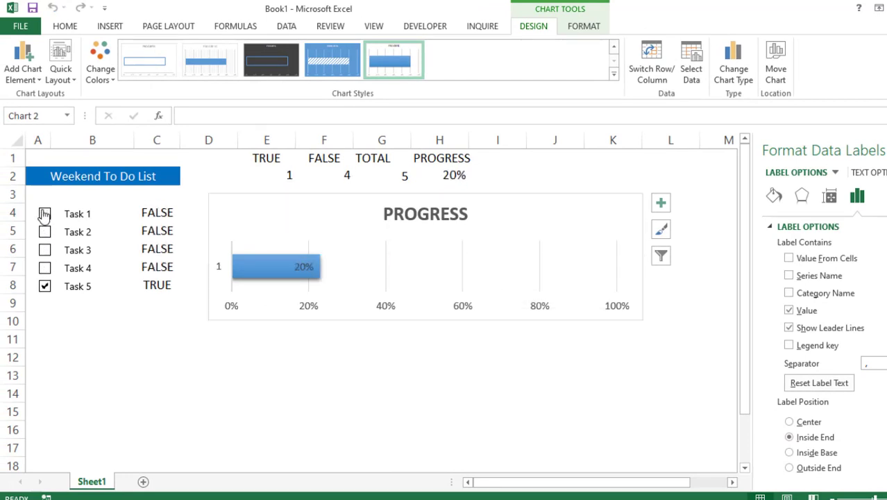
{"action": "left_click", "coordinate": [45, 250]}
{"action": "left_click", "coordinate": [44, 232]}
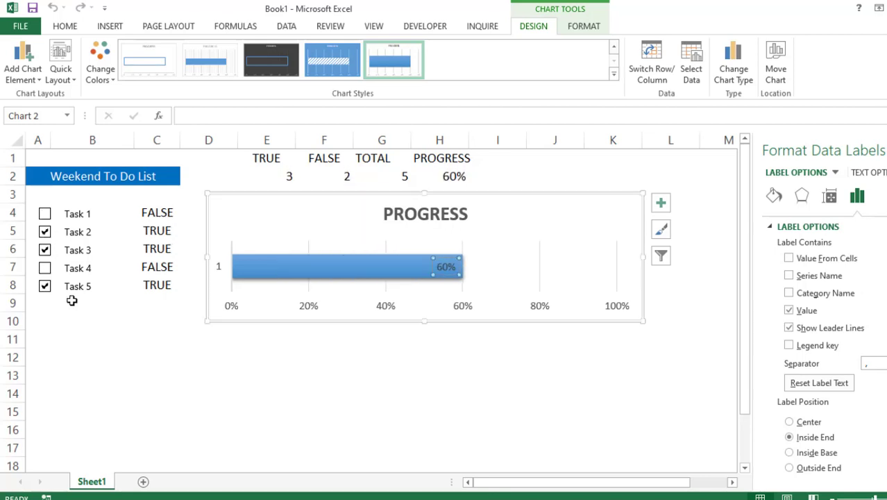